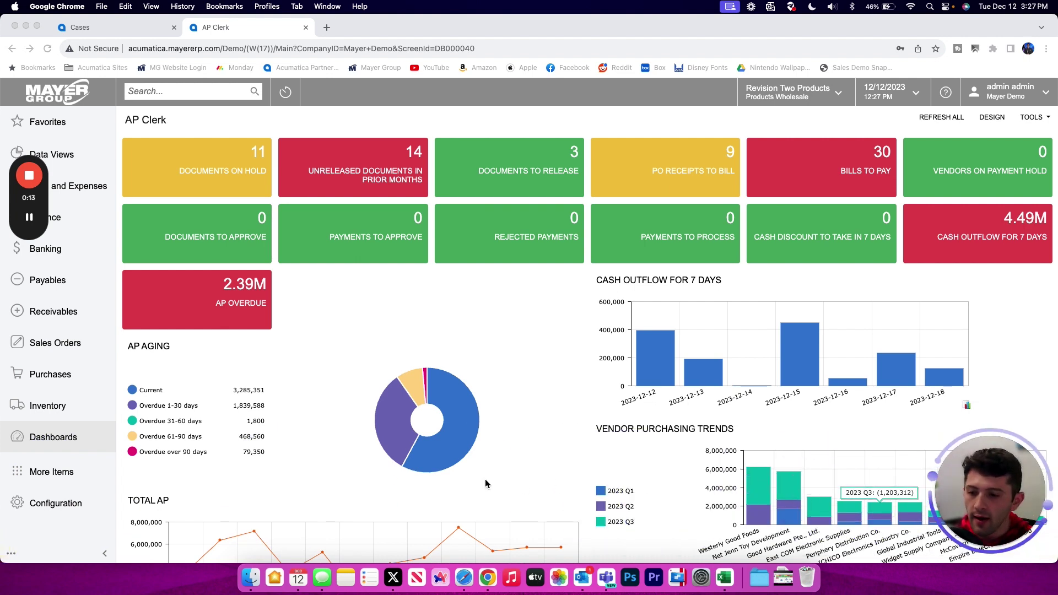
# Step: Search 'users', then open the User Security workspace from More Items in the sidebar
pyautogui.click(155, 94)
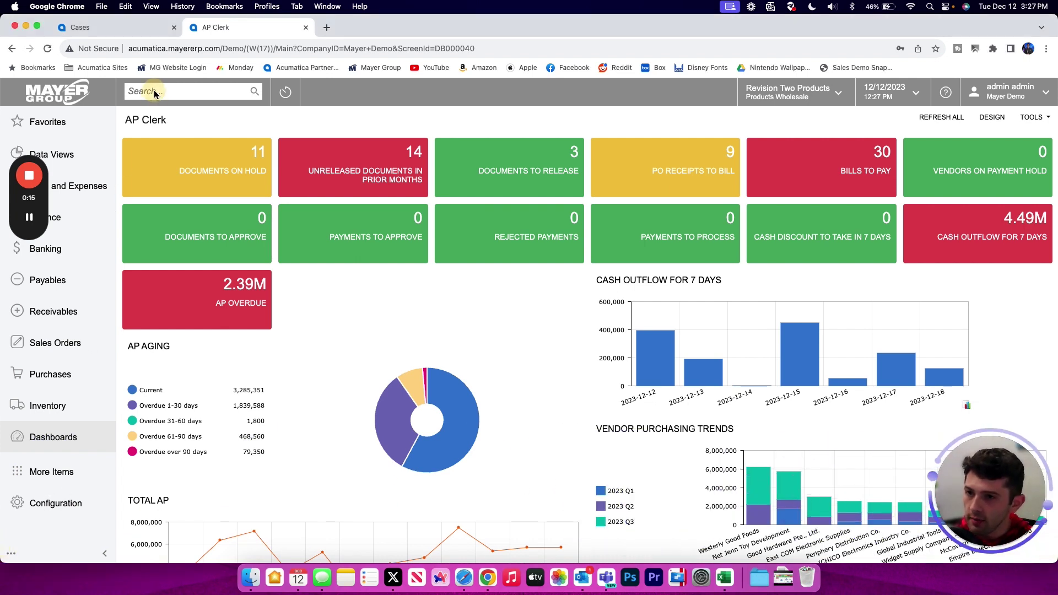
pyautogui.click(158, 92)
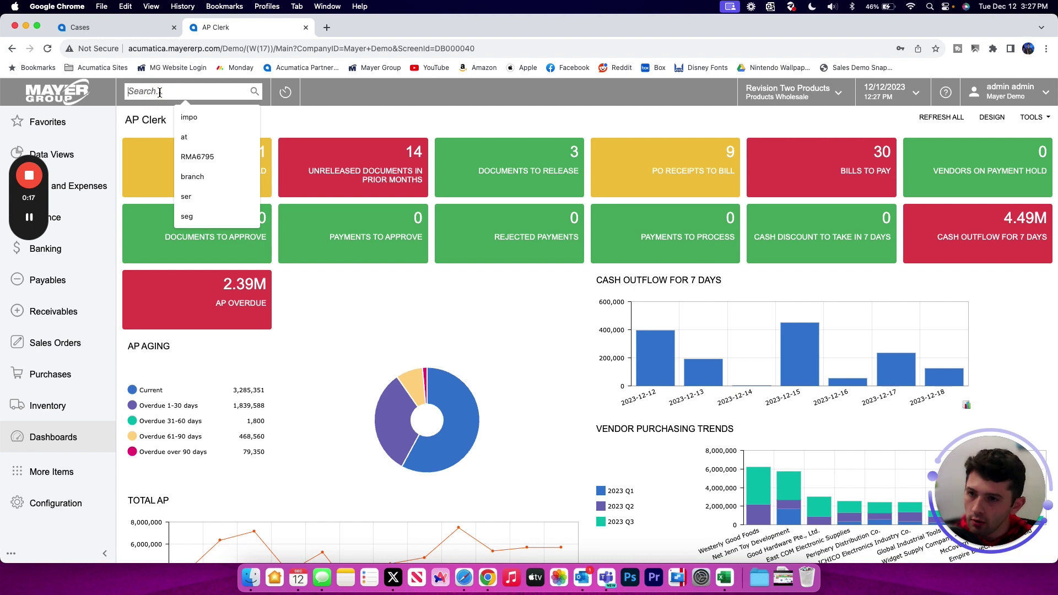
pyautogui.write('users')
pyautogui.press('Return')
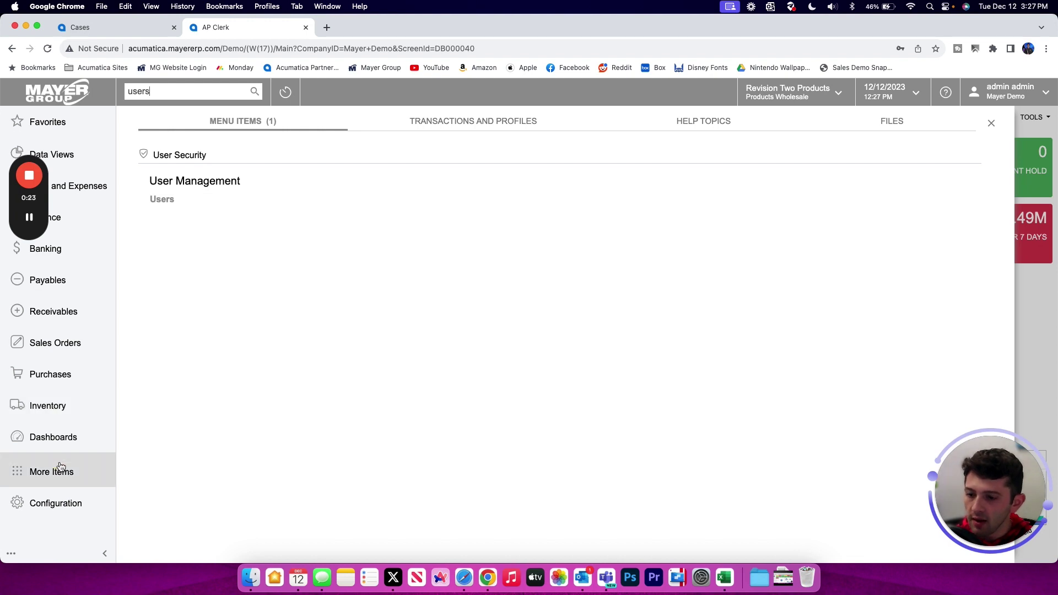
pyautogui.click(77, 469)
pyautogui.scroll(-1, 273, 471)
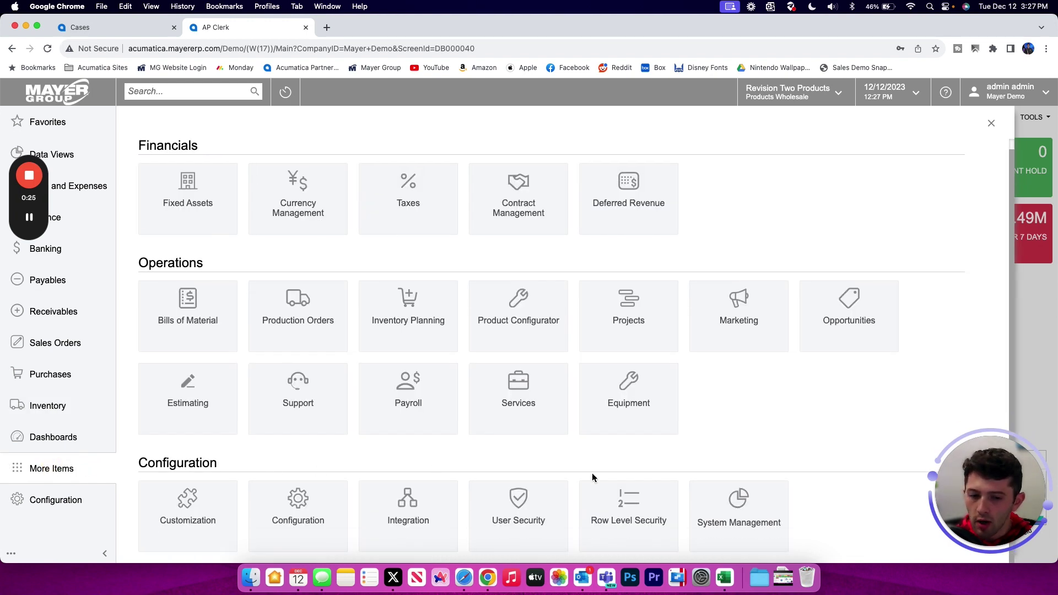
pyautogui.click(501, 515)
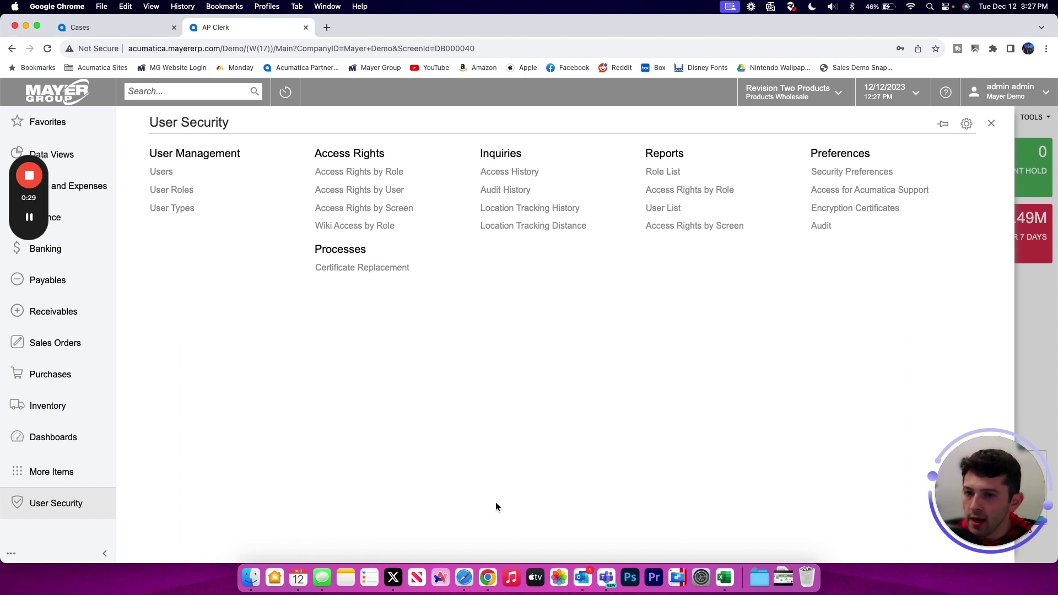
# Step: Load an existing user on the Users screen, showing roles AP Clerk, AR Clerk, BRANCH HQ and BRANCH VA
pyautogui.click(192, 174)
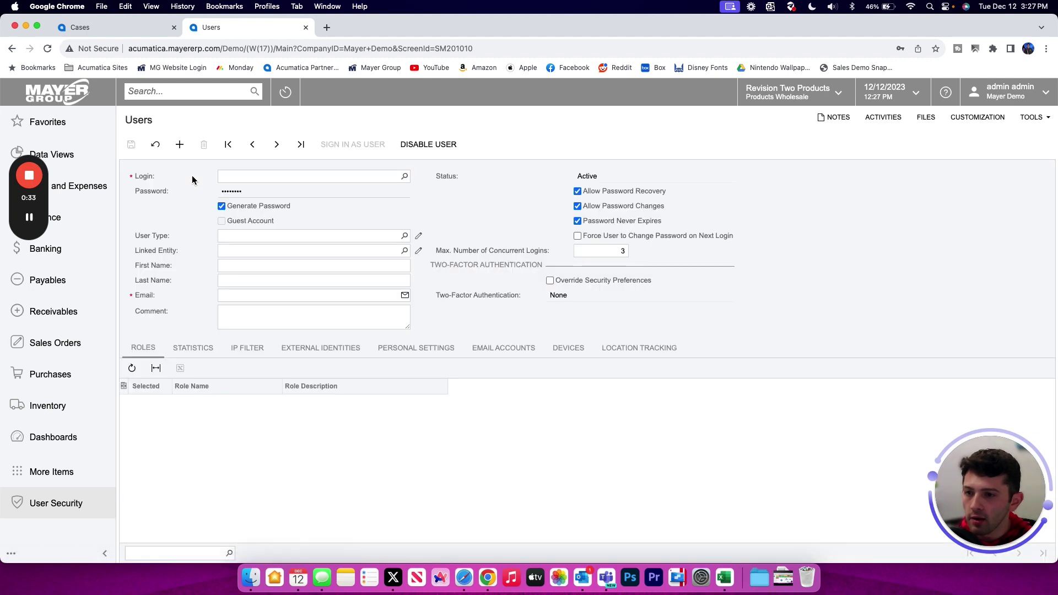
pyautogui.click(239, 175)
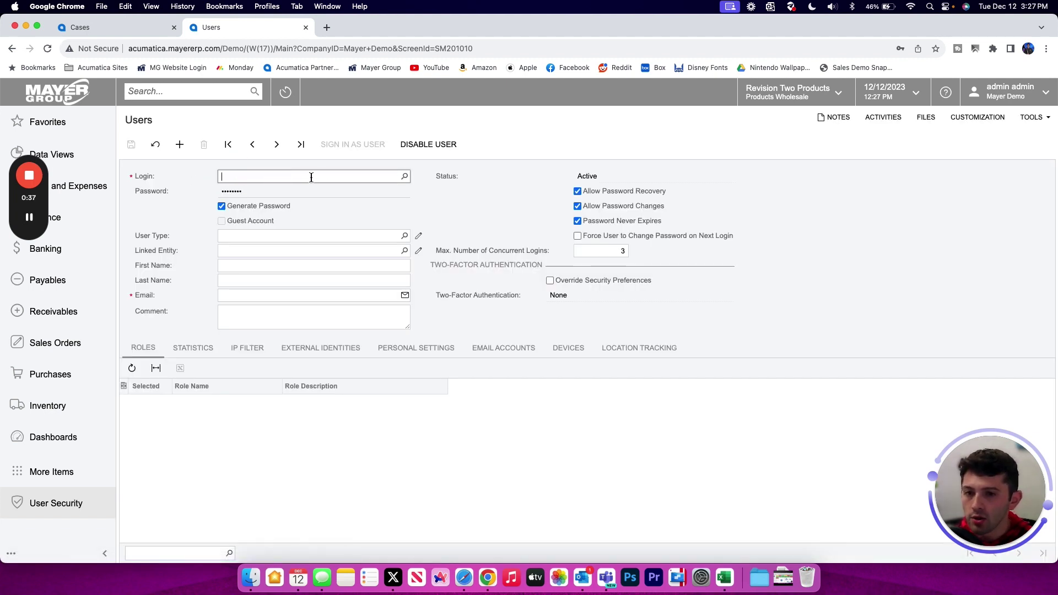
pyautogui.click(405, 177)
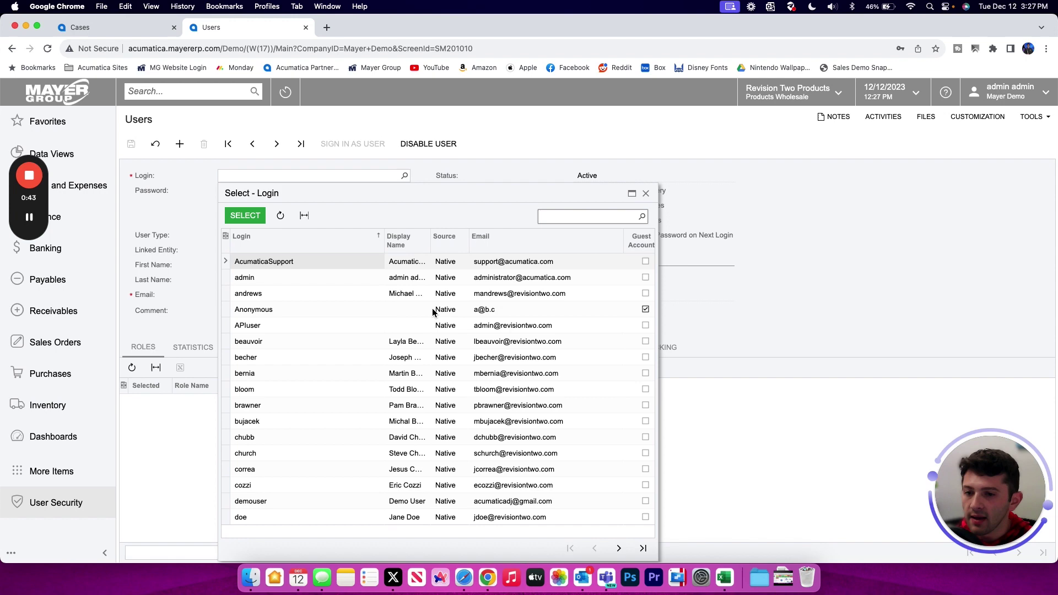
pyautogui.doubleClick(267, 345)
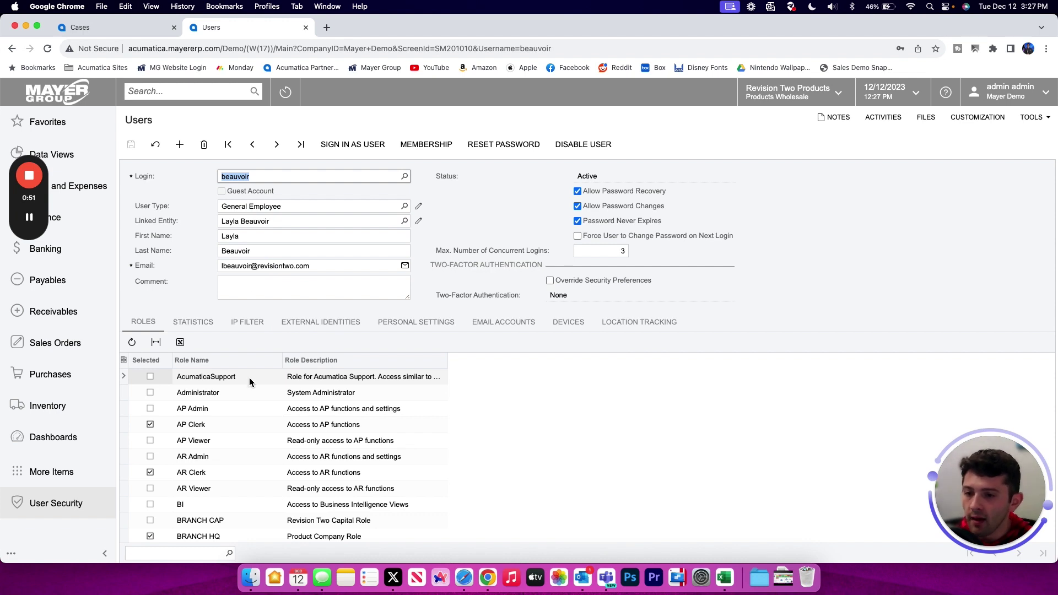
pyautogui.scroll(-1, 304, 399)
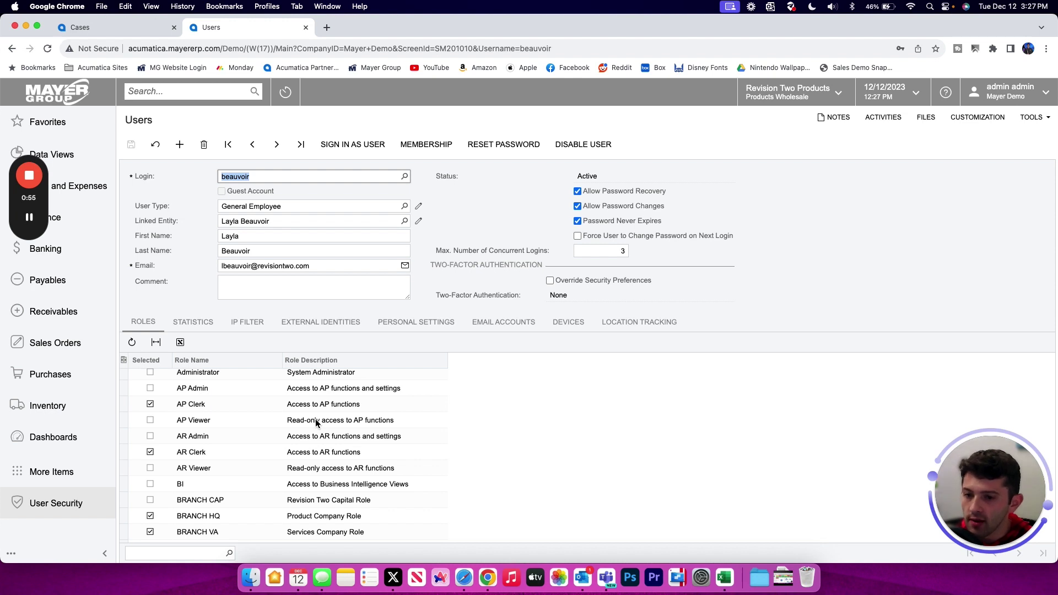
pyautogui.click(193, 322)
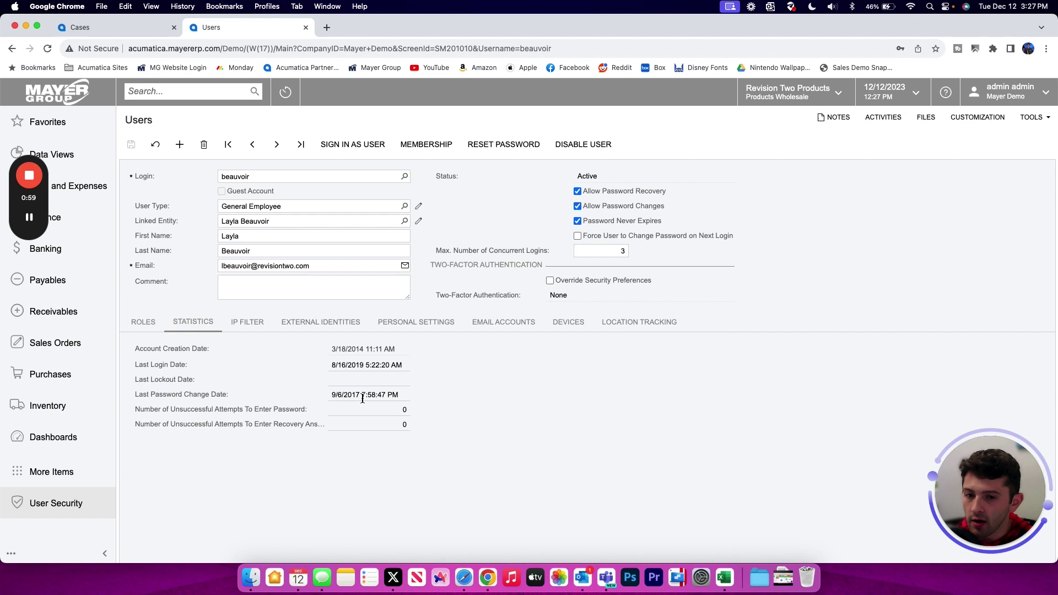
pyautogui.click(325, 324)
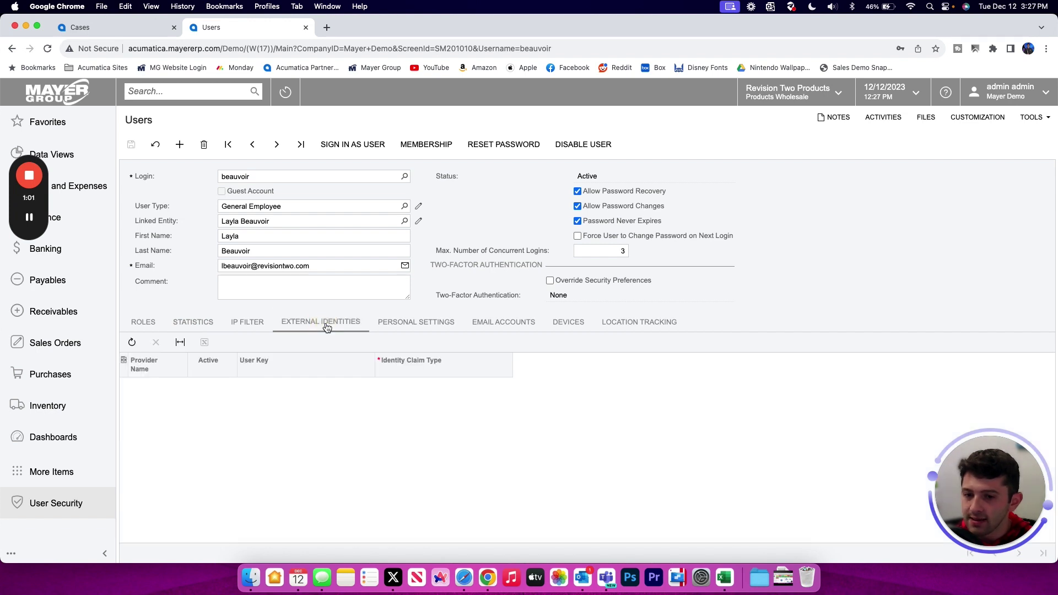
pyautogui.click(391, 326)
pyautogui.click(355, 349)
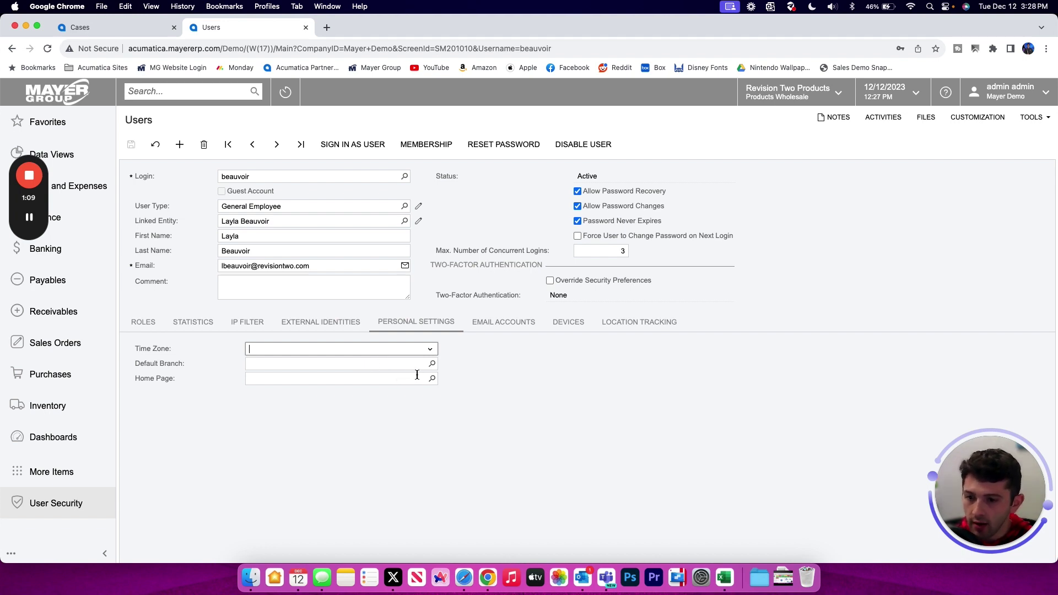
pyautogui.click(500, 331)
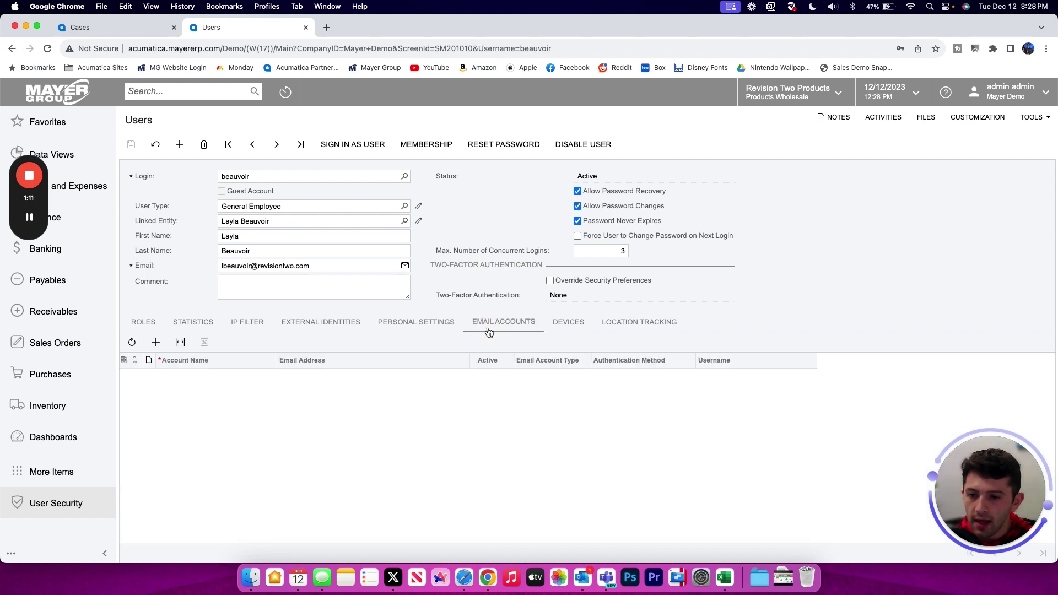
pyautogui.click(149, 323)
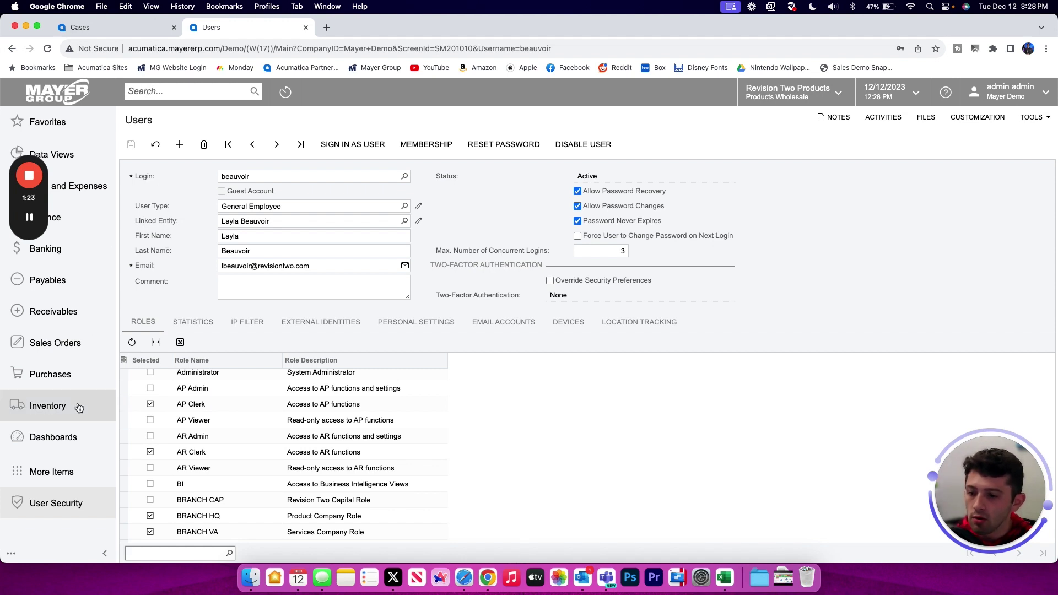
# Step: Open User Roles from User Security and load the AP Admin role with its one active member
pyautogui.click(55, 504)
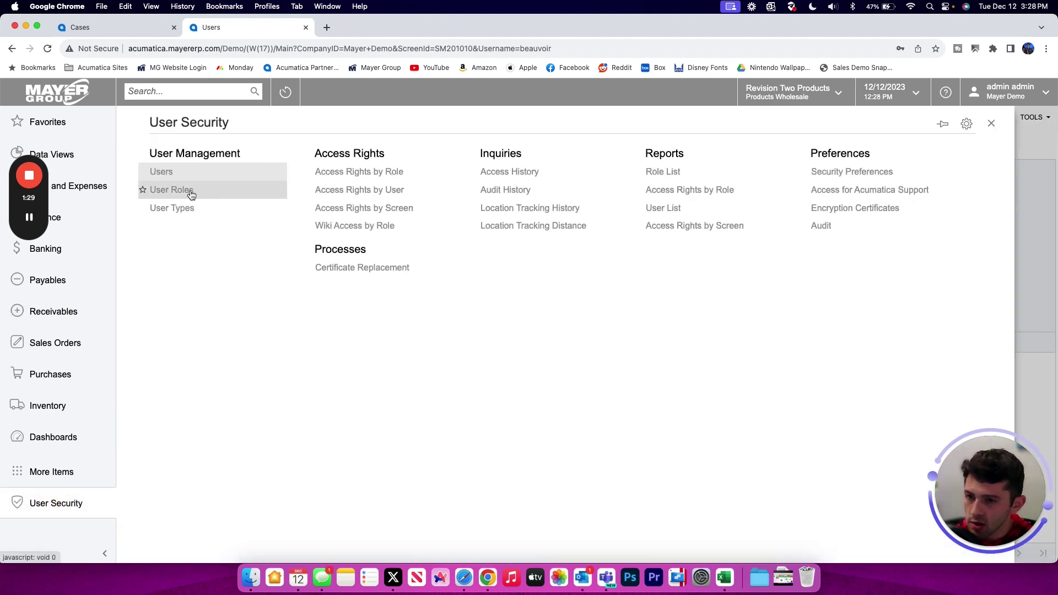
pyautogui.click(188, 190)
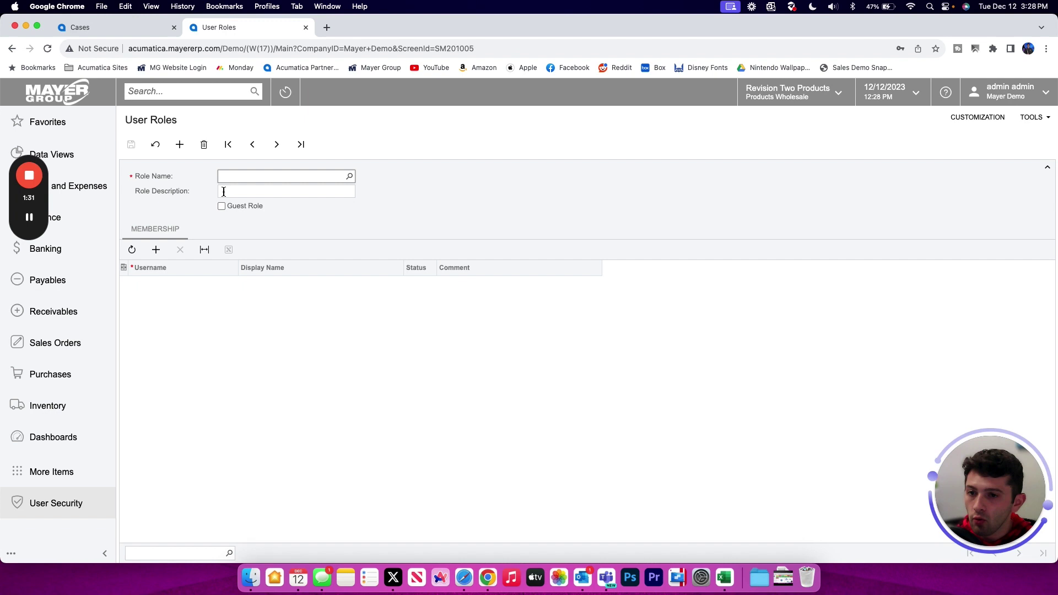
pyautogui.click(349, 176)
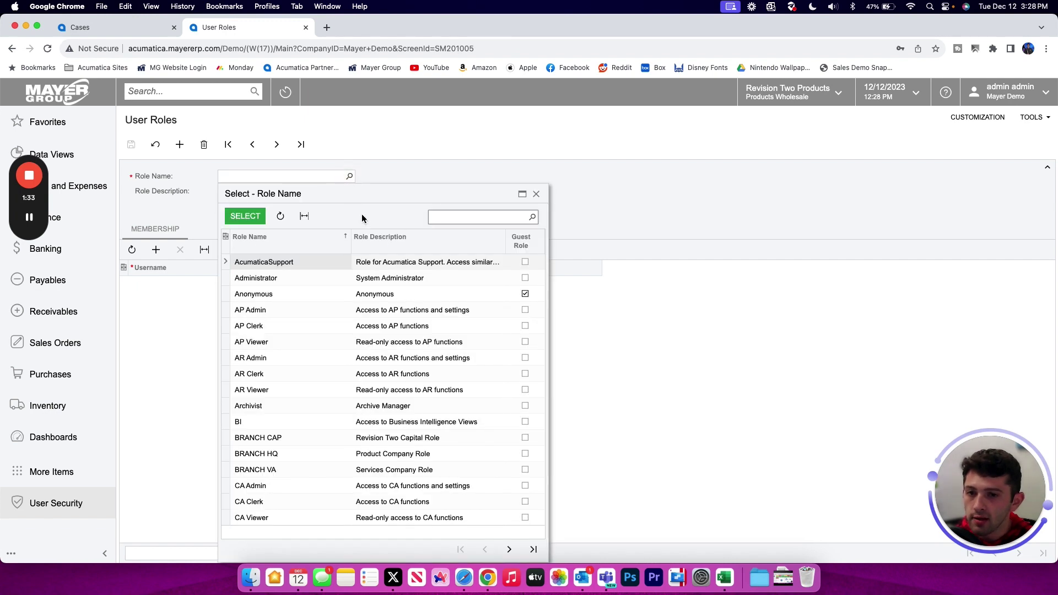
pyautogui.moveTo(365, 194); pyautogui.dragTo(380, 131)
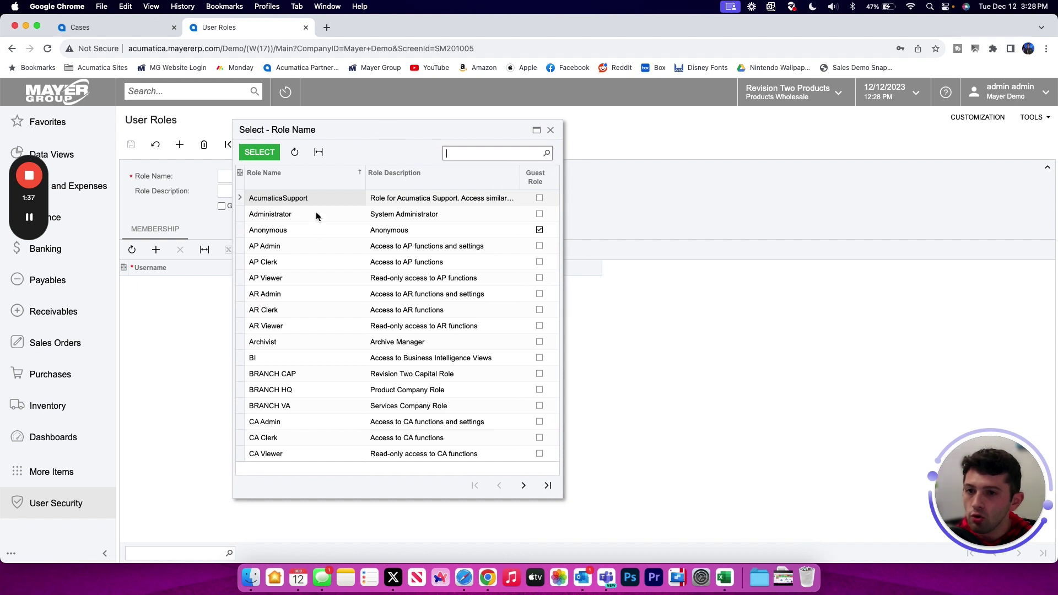
pyautogui.click(550, 131)
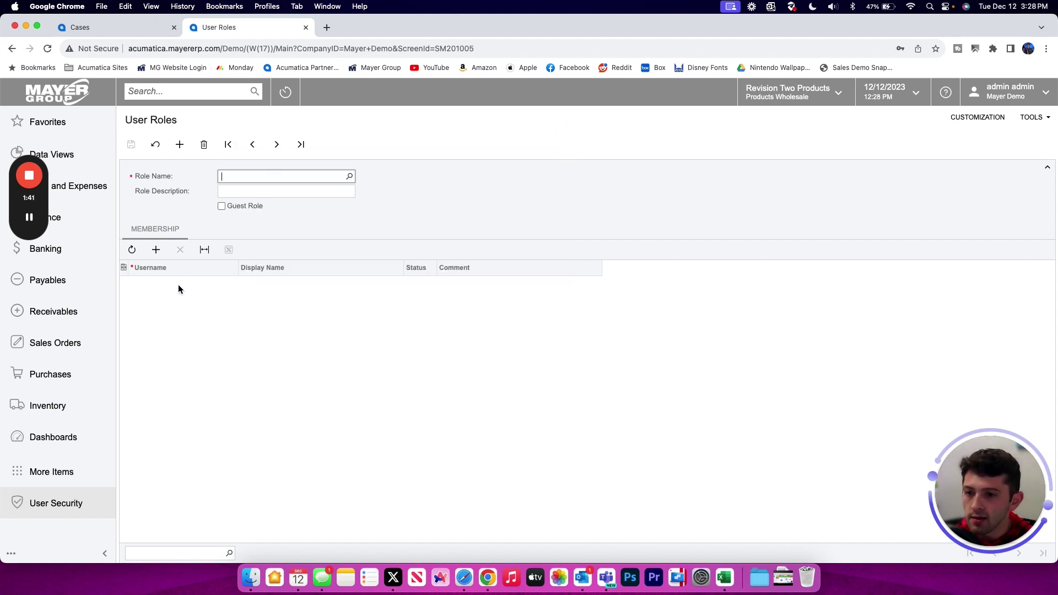
pyautogui.click(349, 177)
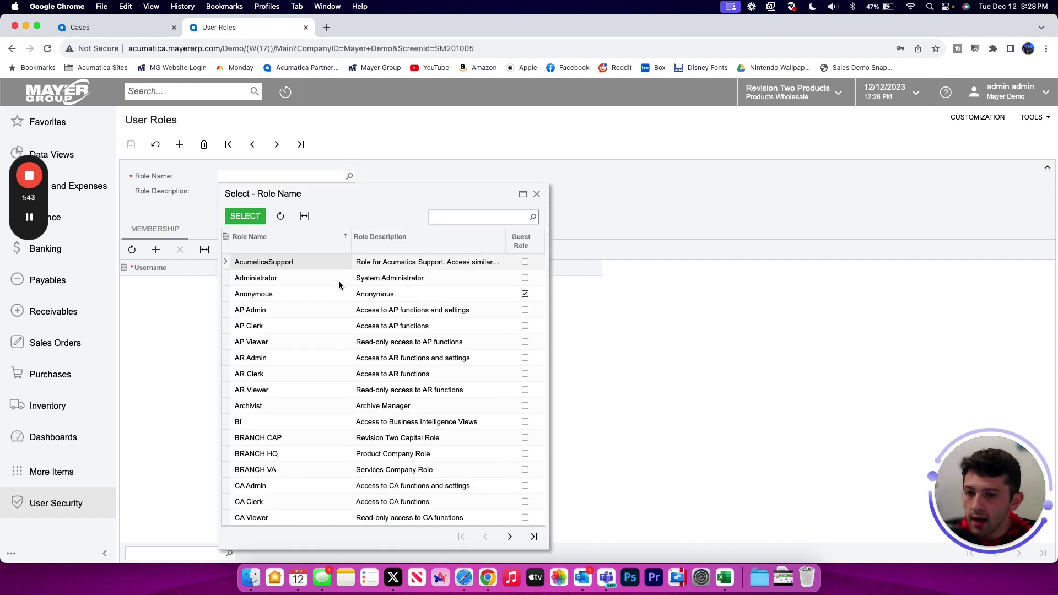
pyautogui.doubleClick(334, 310)
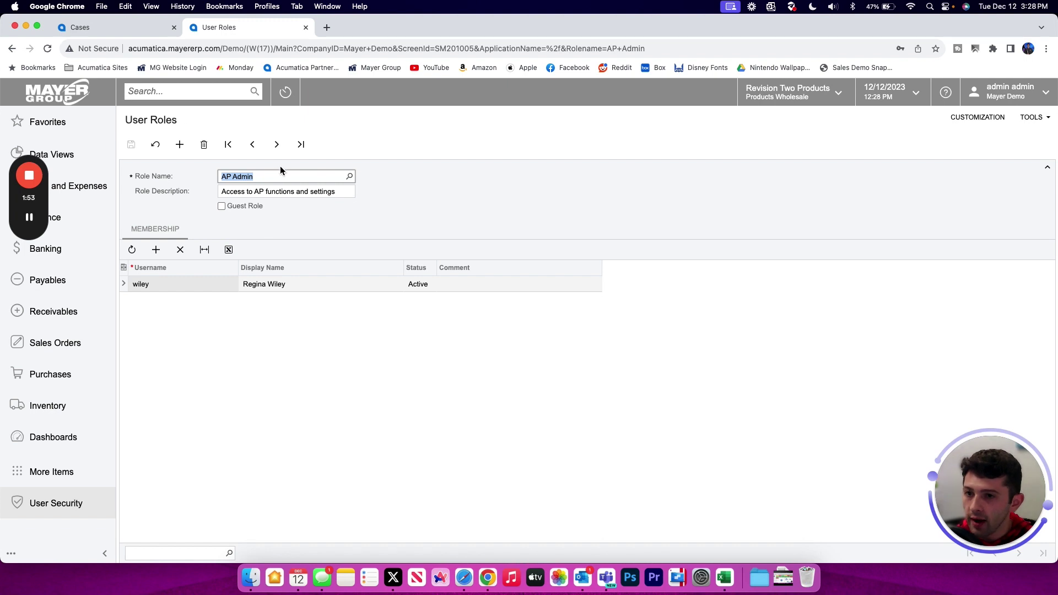
# Step: Open Access Rights by Role and load the AP Admin role's module tree
pyautogui.click(77, 502)
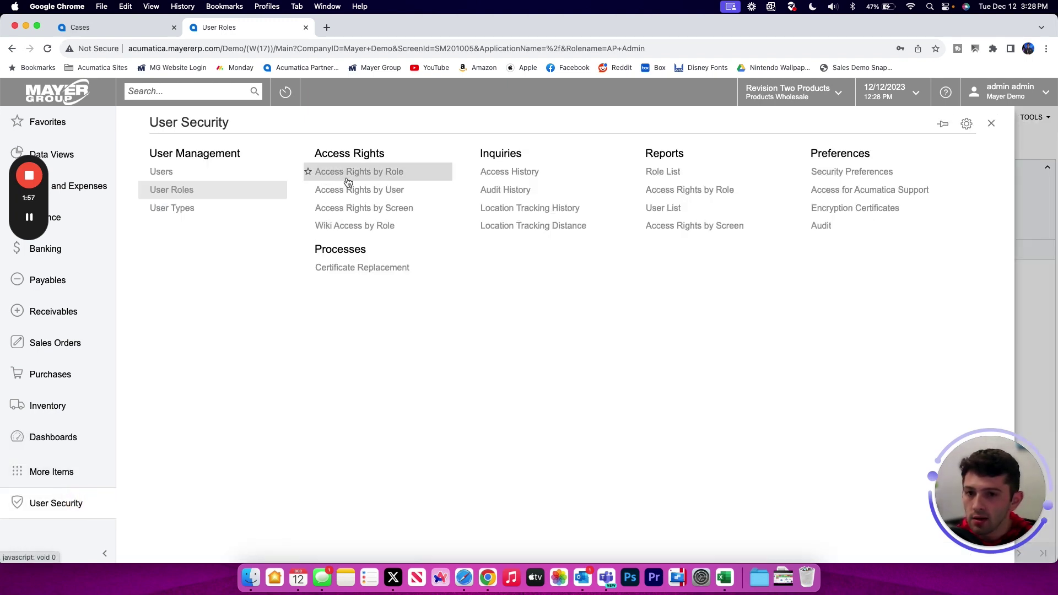
pyautogui.click(379, 176)
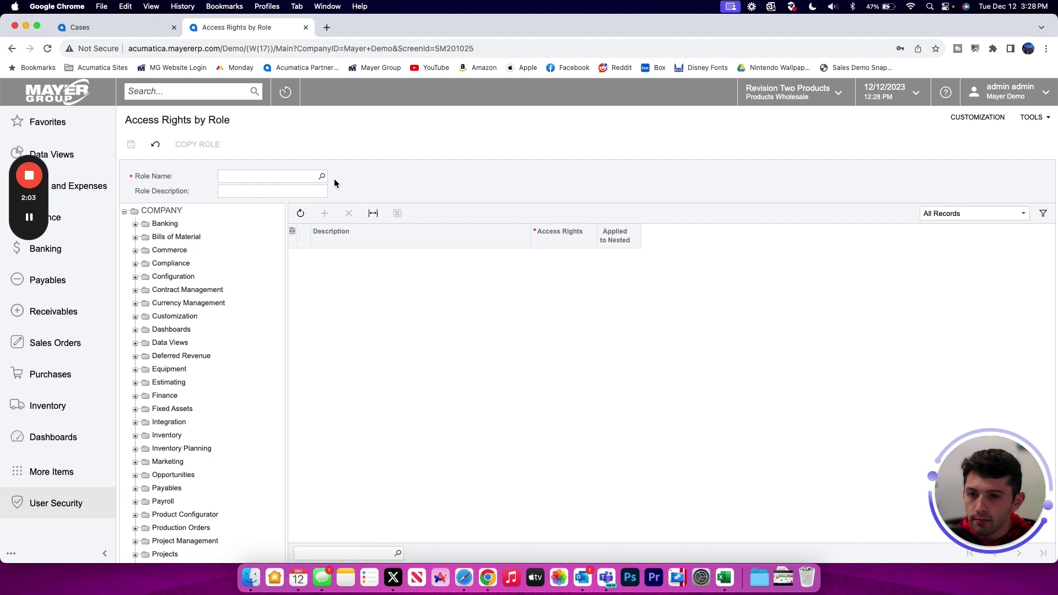
pyautogui.click(323, 175)
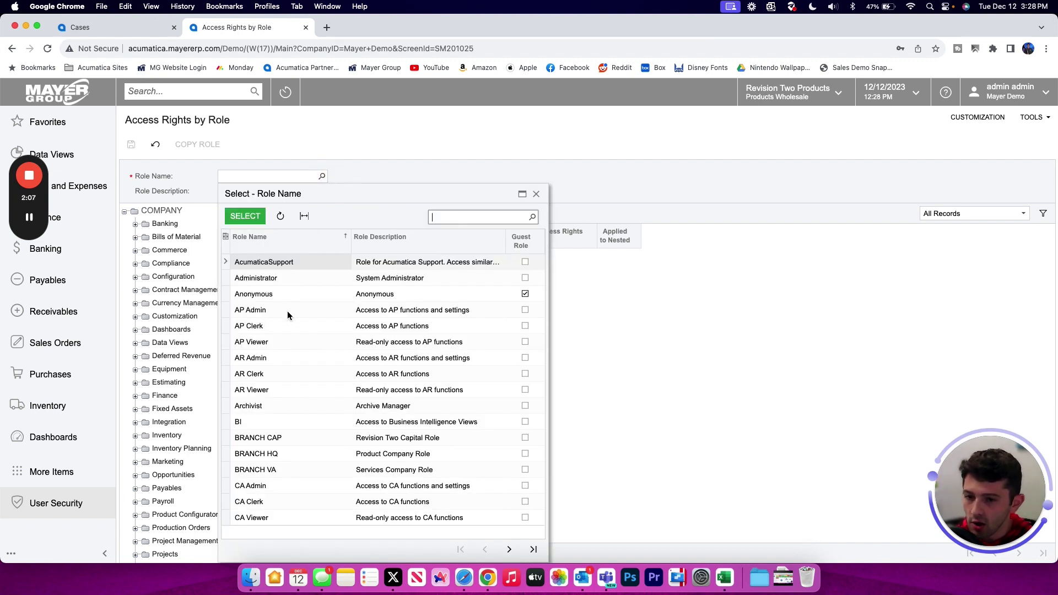
pyautogui.doubleClick(258, 311)
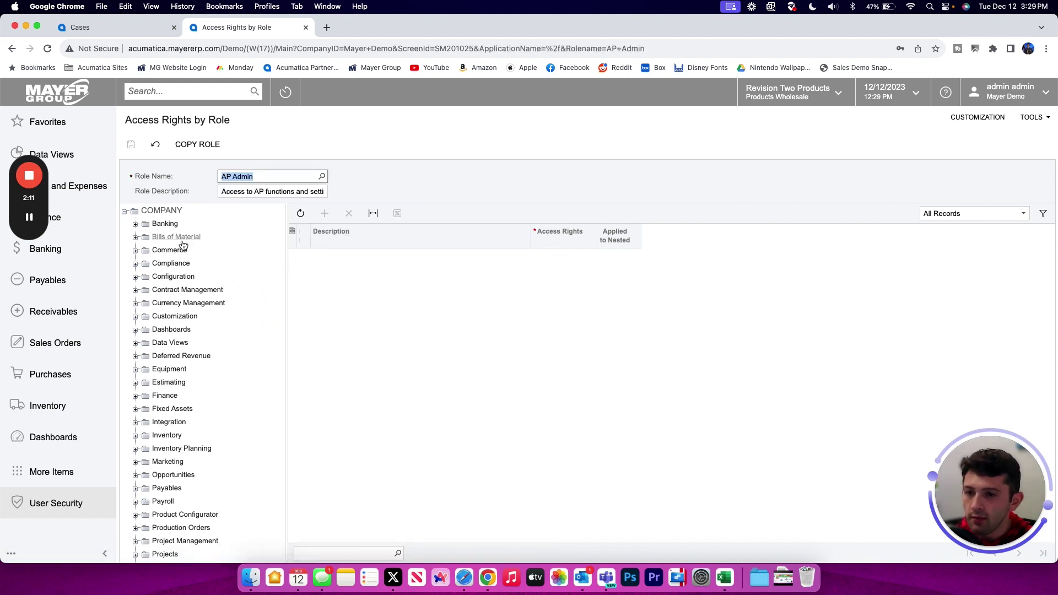
# Step: Select Payables in AP Admin's module tree and scroll through its screen rights
pyautogui.click(170, 316)
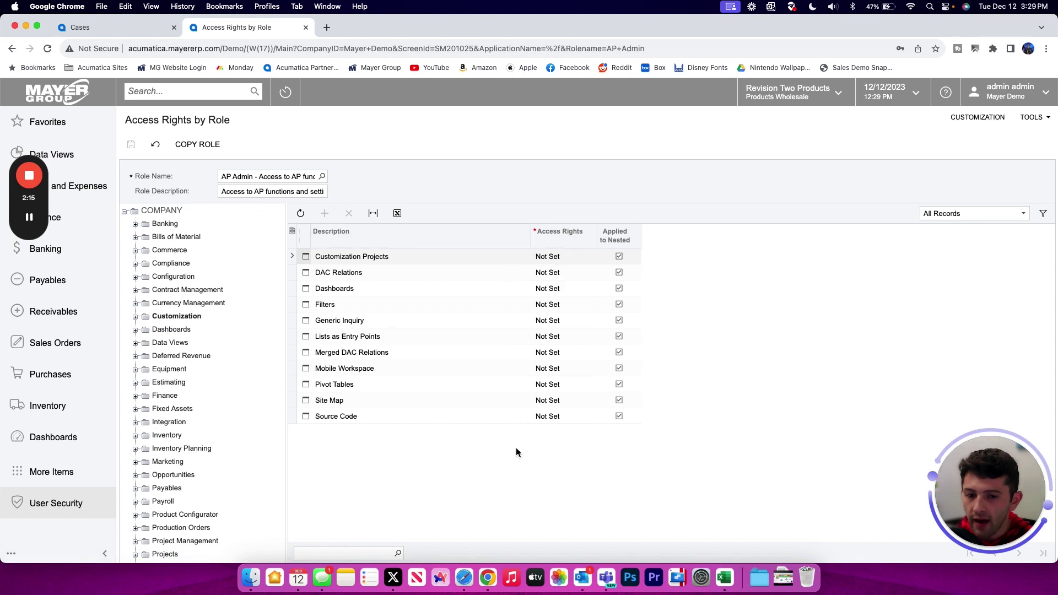
pyautogui.scroll(-2, 166, 429)
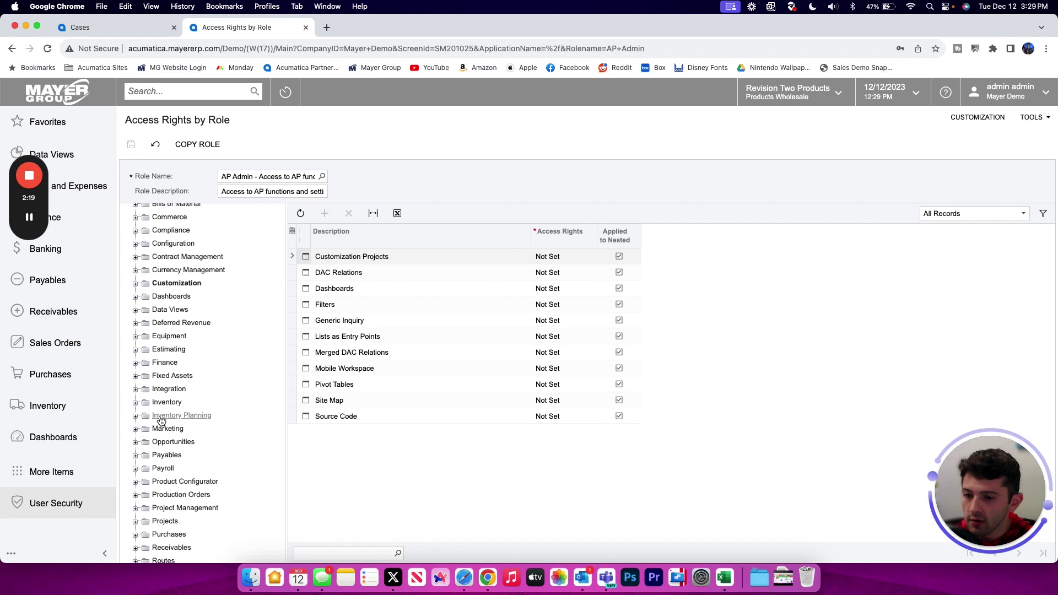
pyautogui.click(167, 455)
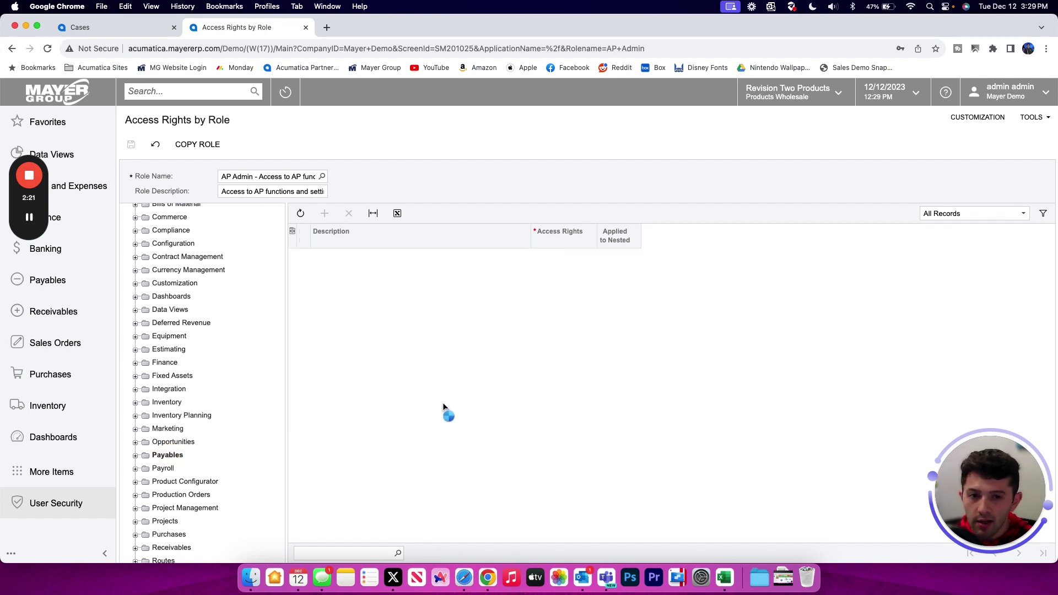
pyautogui.scroll(-15, 511, 329)
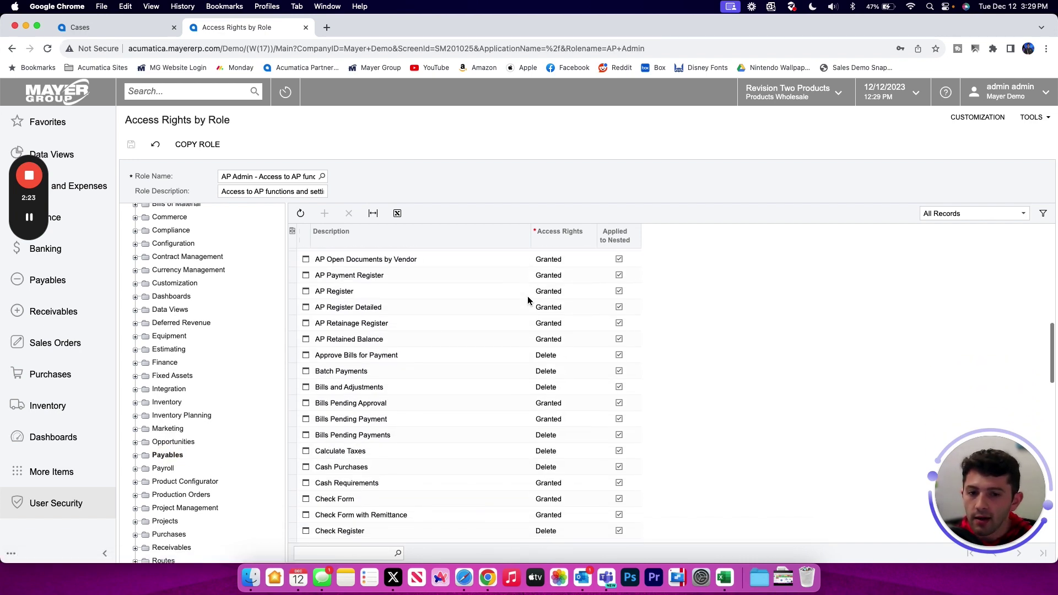
pyautogui.scroll(-5, 528, 298)
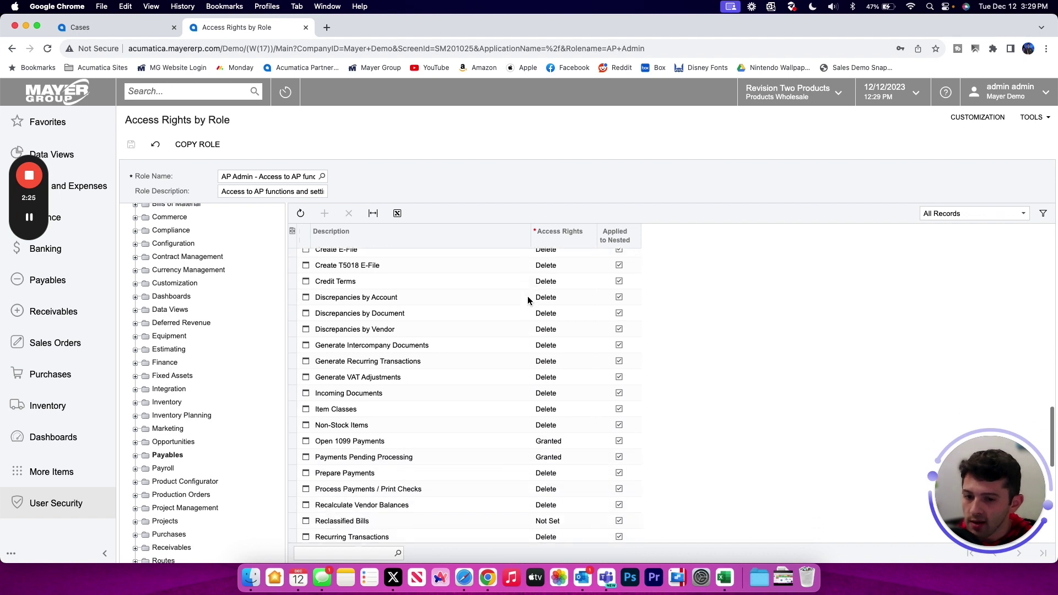
pyautogui.scroll(-4, 528, 299)
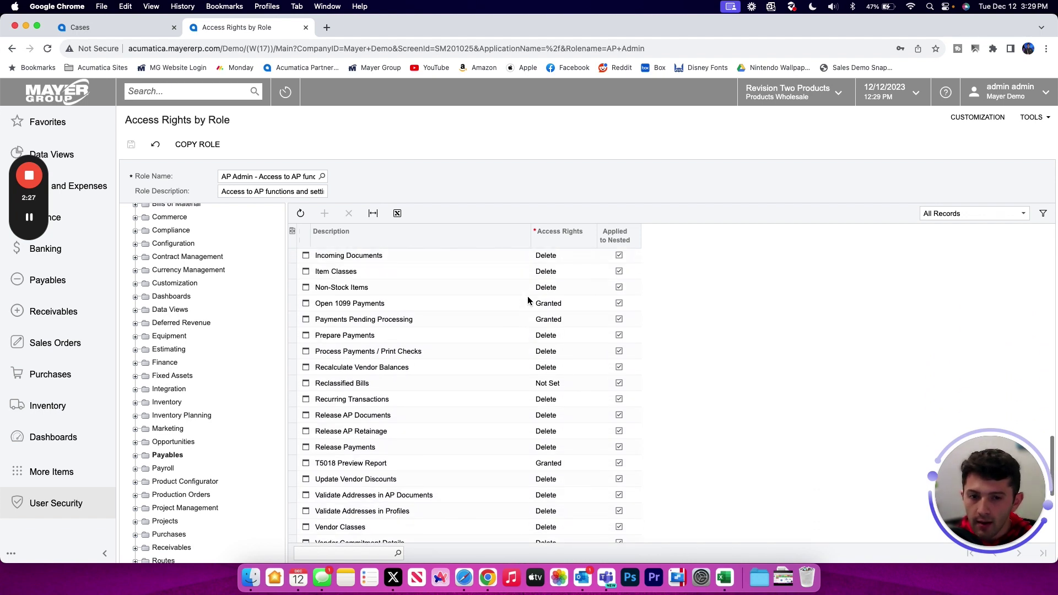
pyautogui.scroll(1, 528, 300)
# Step: Inspect the access choices for Open 1099 Payments and Non-Stock Items, leaving their rights unchanged
pyautogui.click(554, 335)
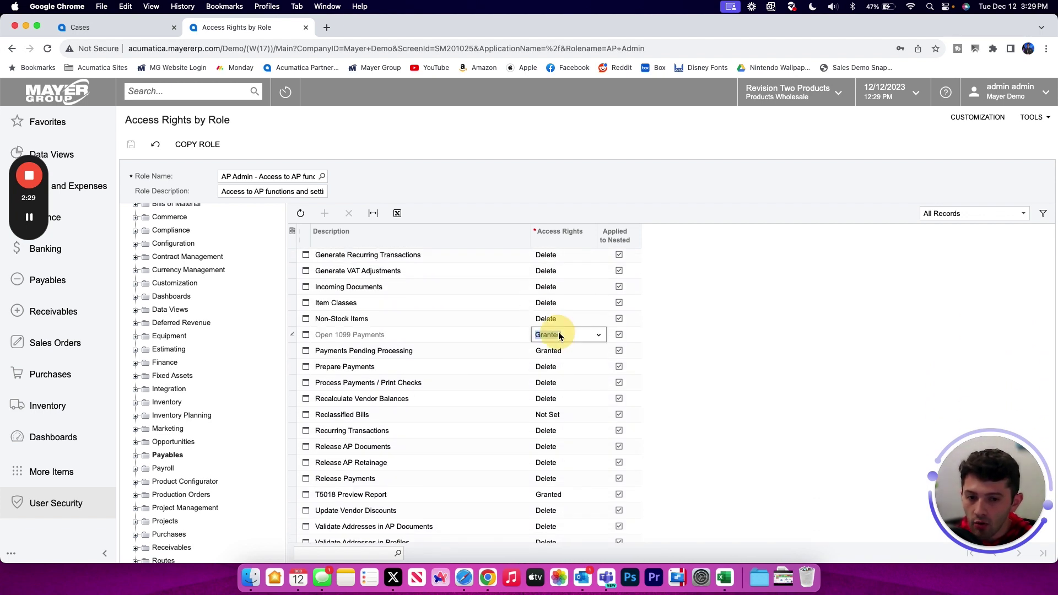
pyautogui.click(565, 336)
pyautogui.click(567, 336)
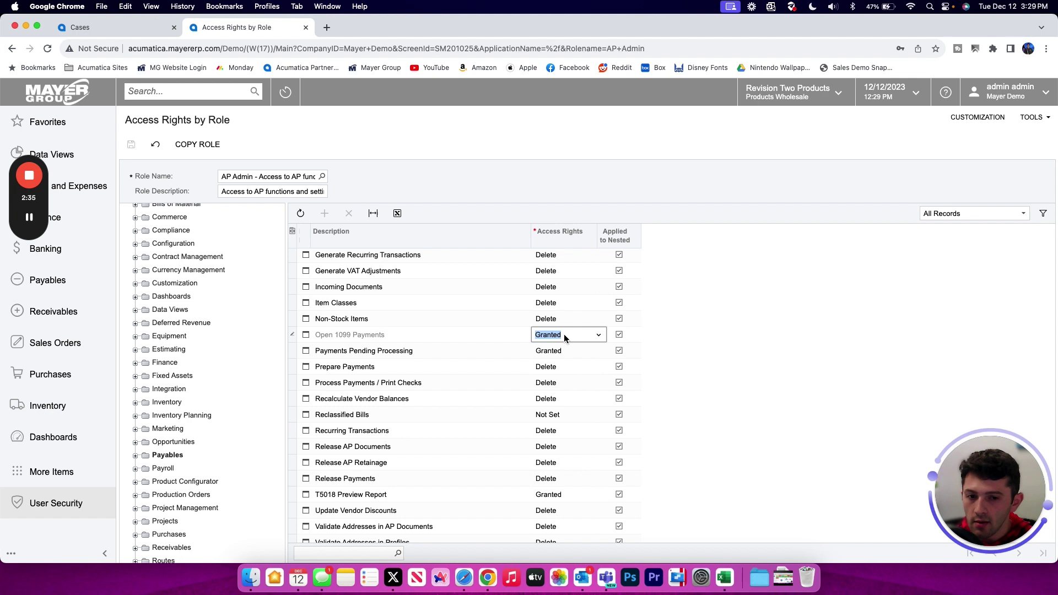
pyautogui.click(572, 321)
pyautogui.click(573, 322)
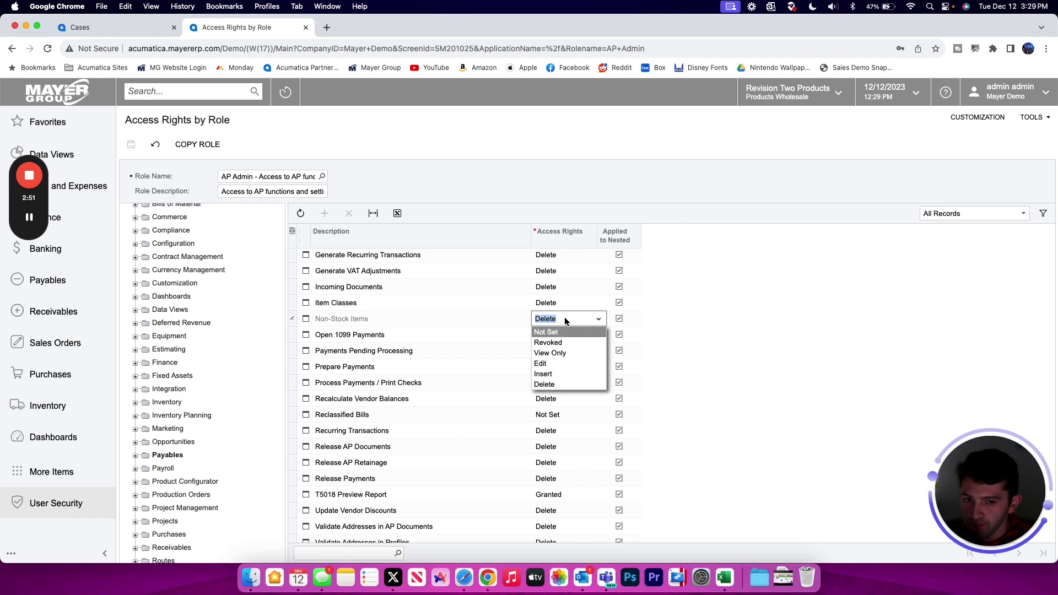
pyautogui.scroll(3, 404, 335)
pyautogui.scroll(10, 405, 338)
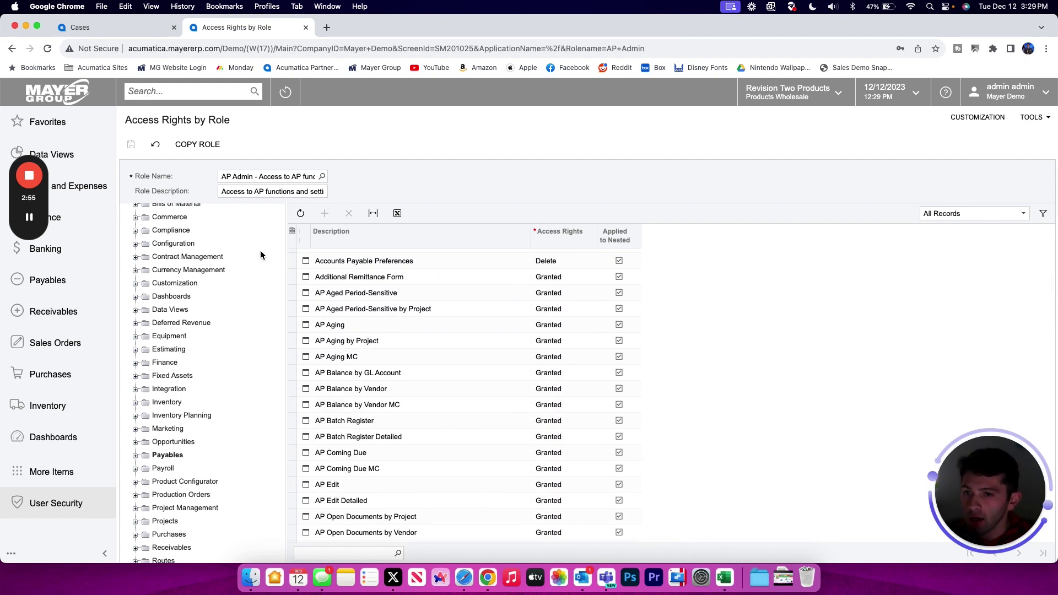
# Step: Search 'employee' and open the Employees list under Configuration > Organization
pyautogui.click(182, 89)
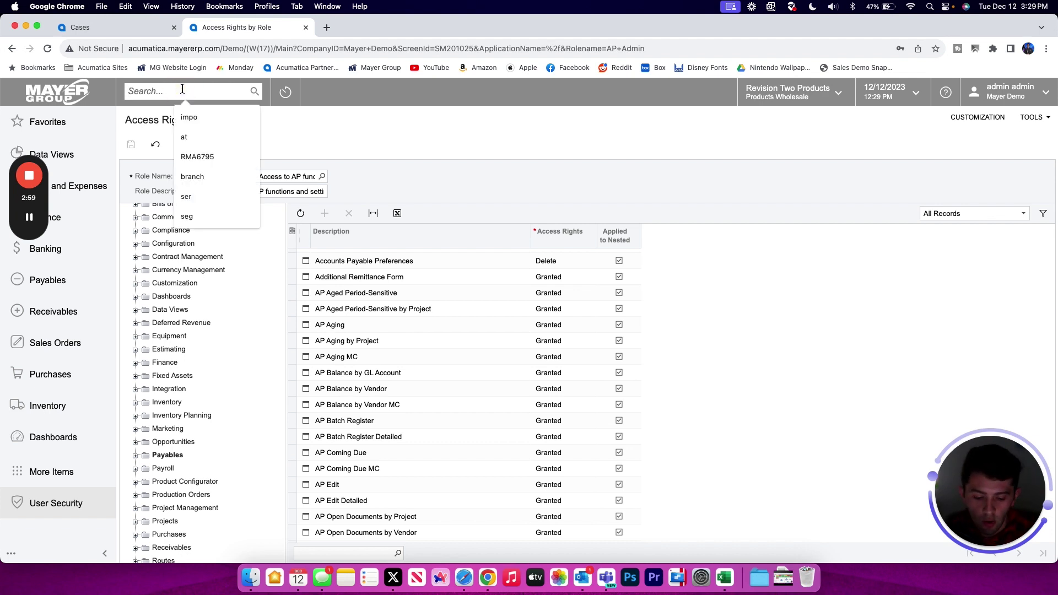
pyautogui.write('employee')
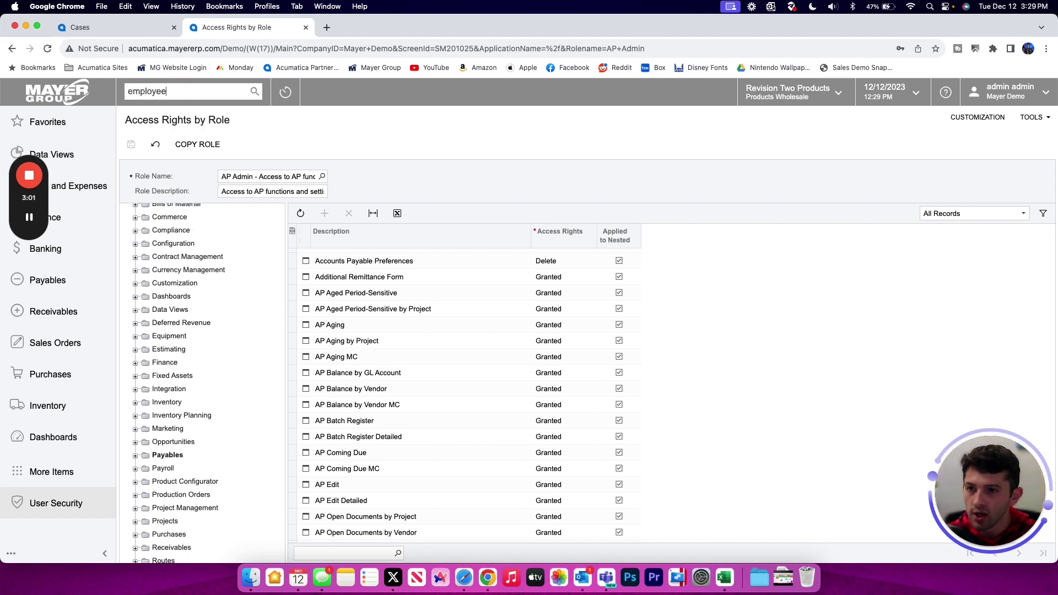
pyautogui.press('Return')
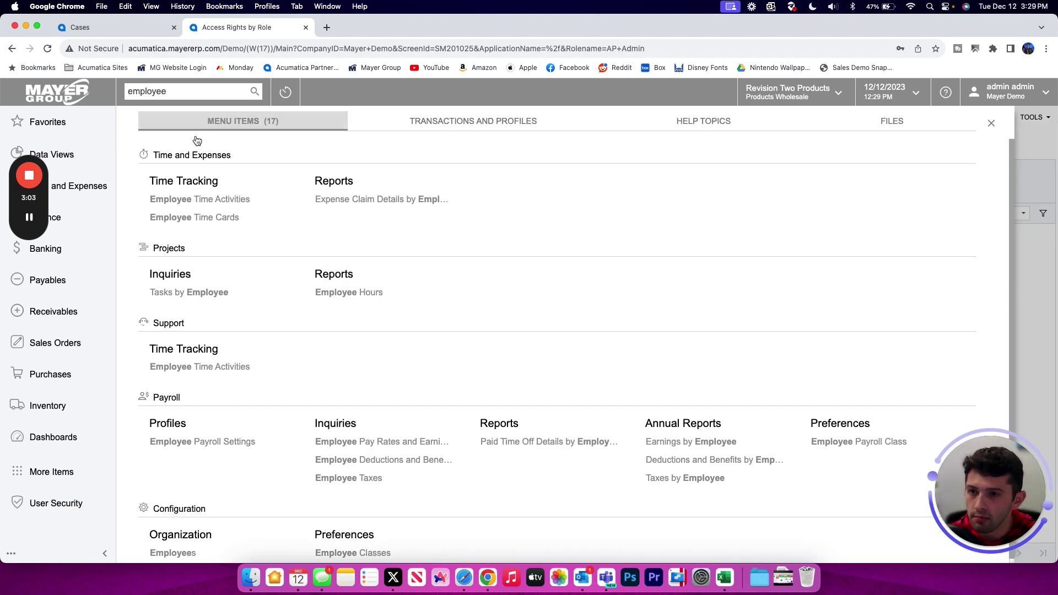
pyautogui.scroll(-1, 222, 303)
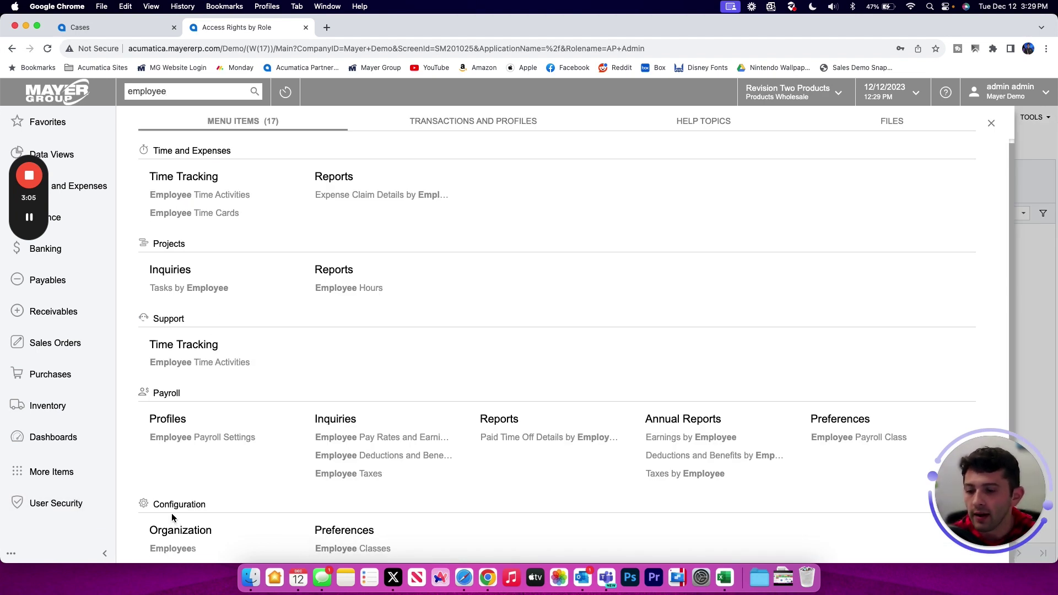
pyautogui.click(188, 549)
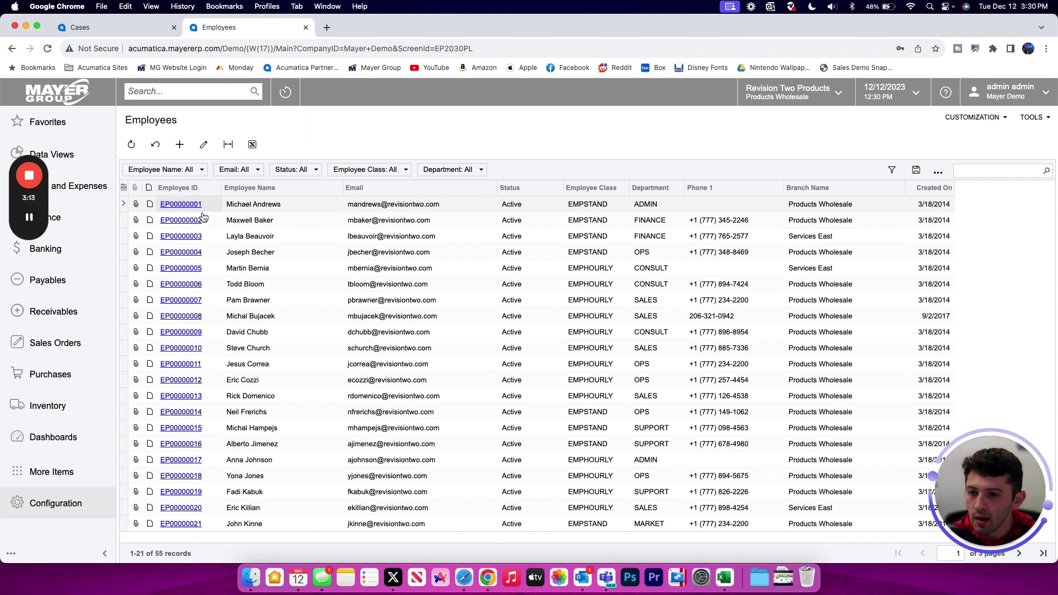
# Step: Open the first employee's record: class EMPSTAND, branch PRODWHOLE, department ADMIN
pyautogui.click(180, 166)
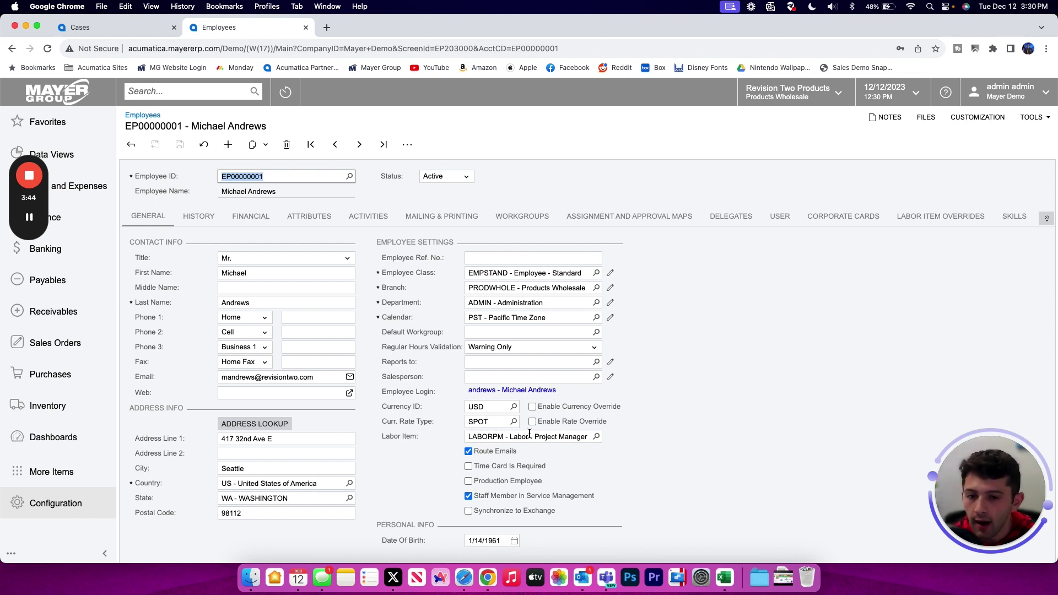
pyautogui.click(504, 393)
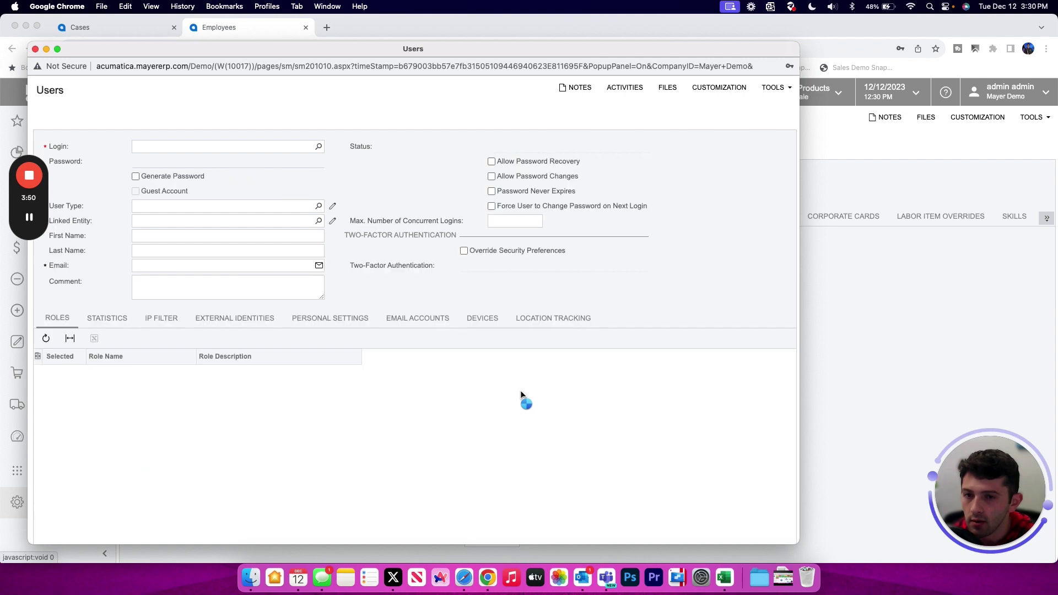
pyautogui.moveTo(165, 49); pyautogui.dragTo(209, 23)
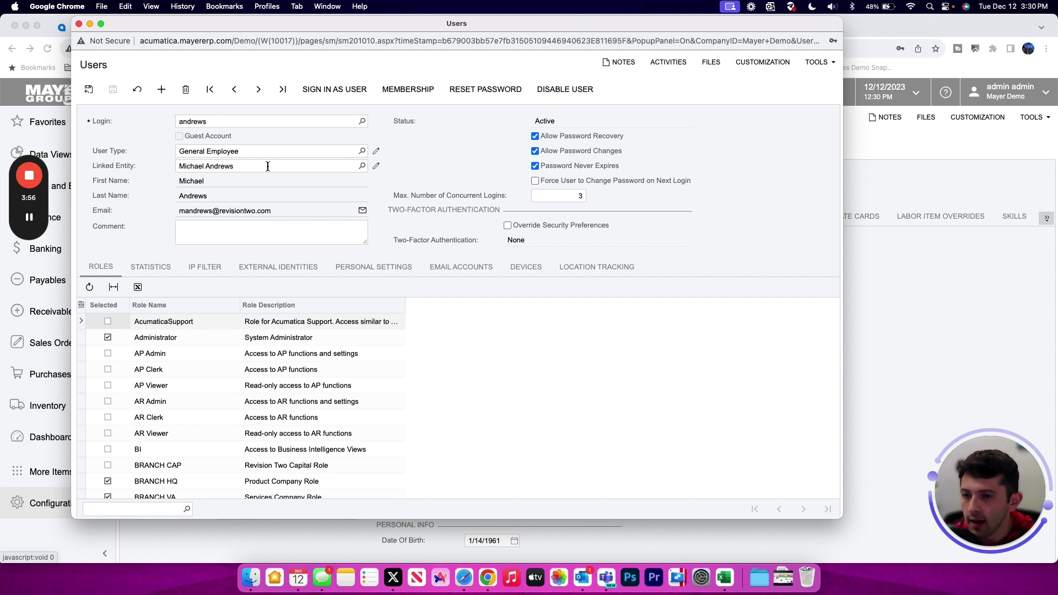
pyautogui.click(244, 182)
pyautogui.click(238, 198)
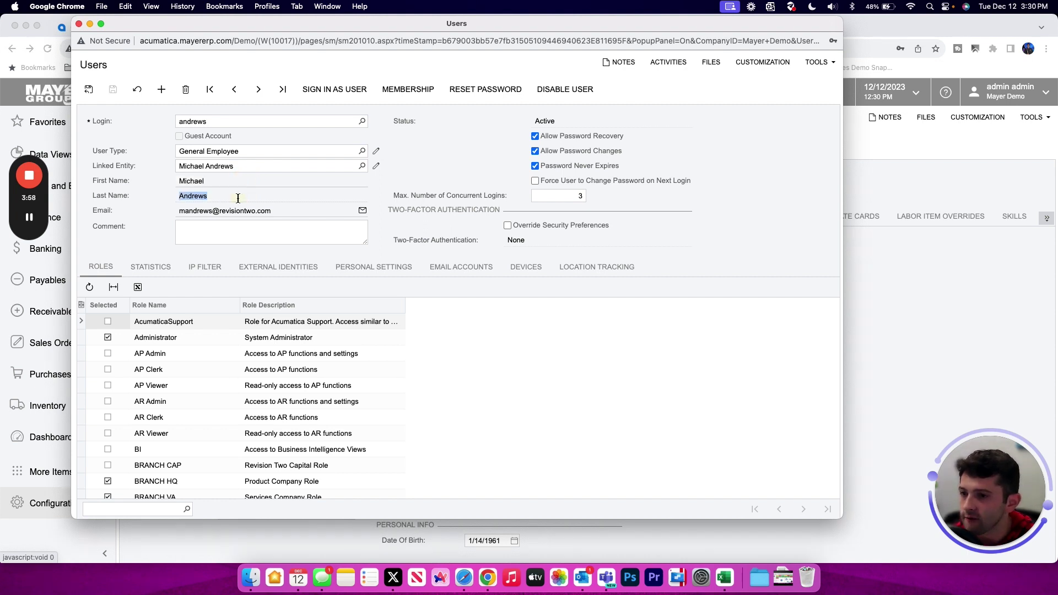
pyautogui.click(267, 211)
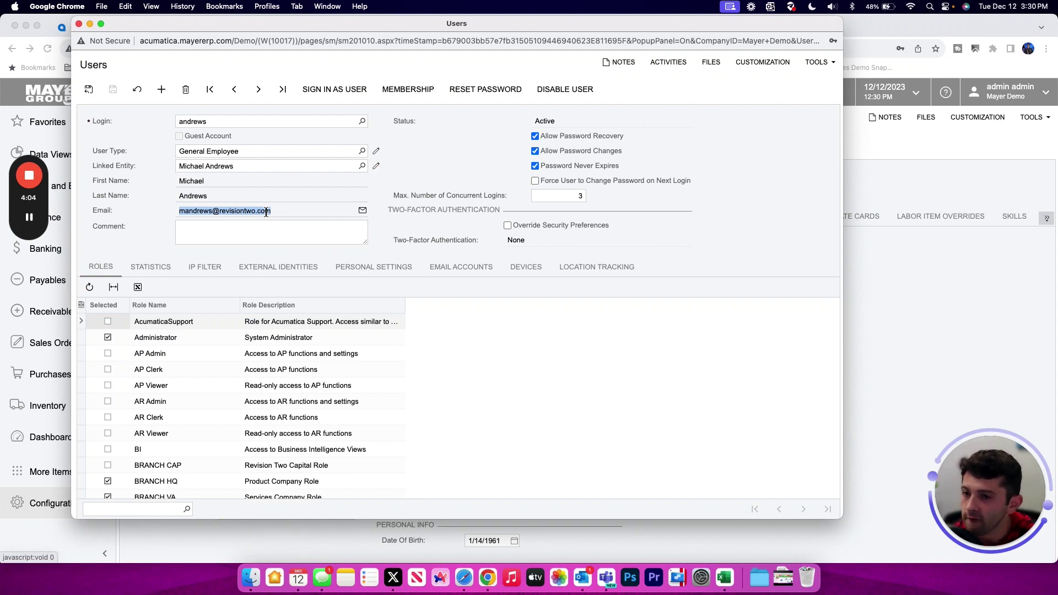
pyautogui.click(243, 166)
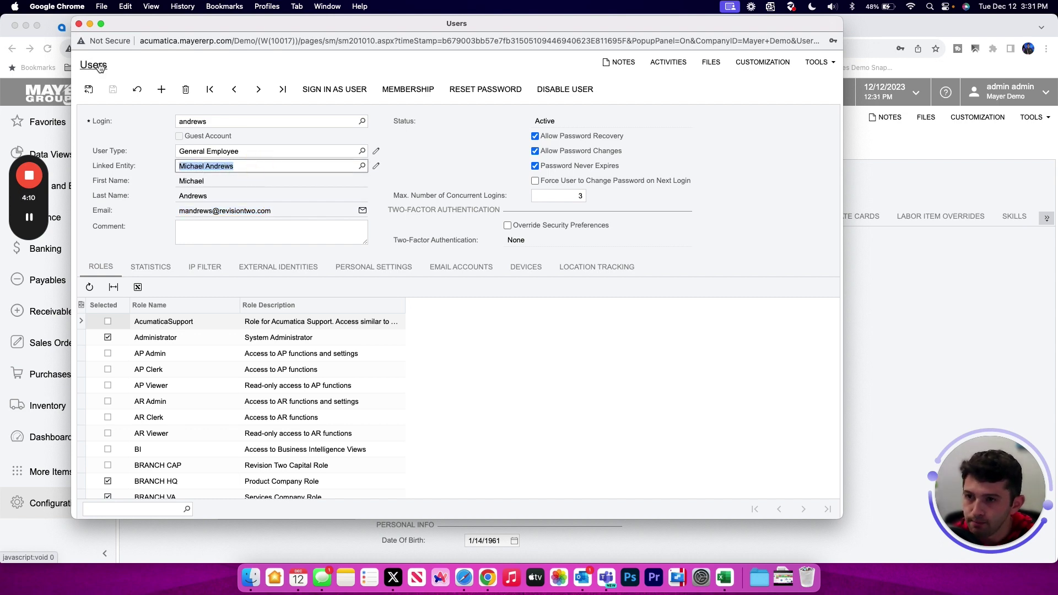
pyautogui.click(376, 166)
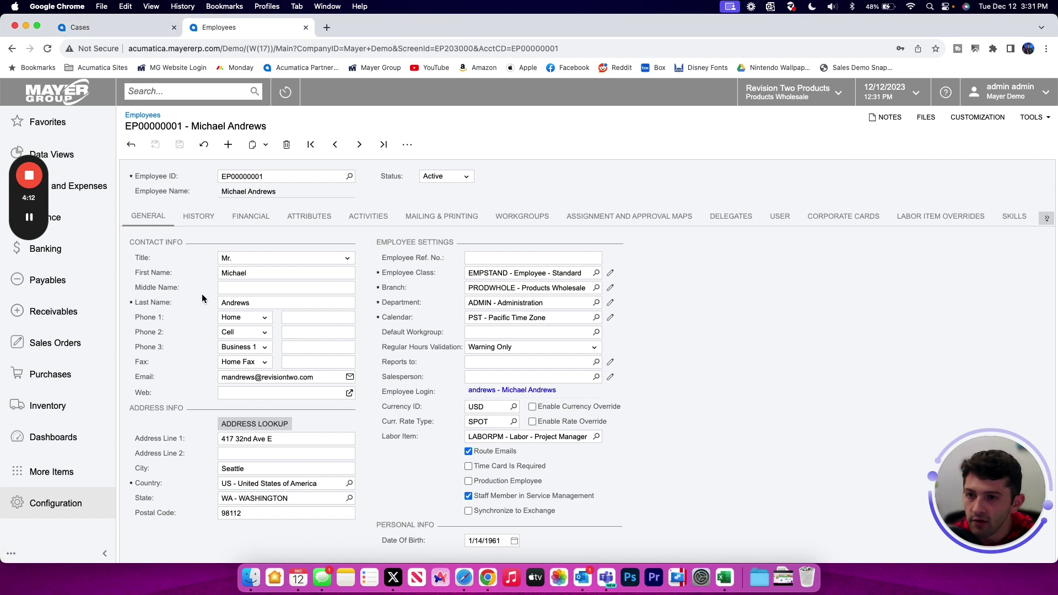
# Step: Check the employee's History and Financial tabs, ending on Attributes showing the Sales Goal attribute
pyautogui.click(198, 216)
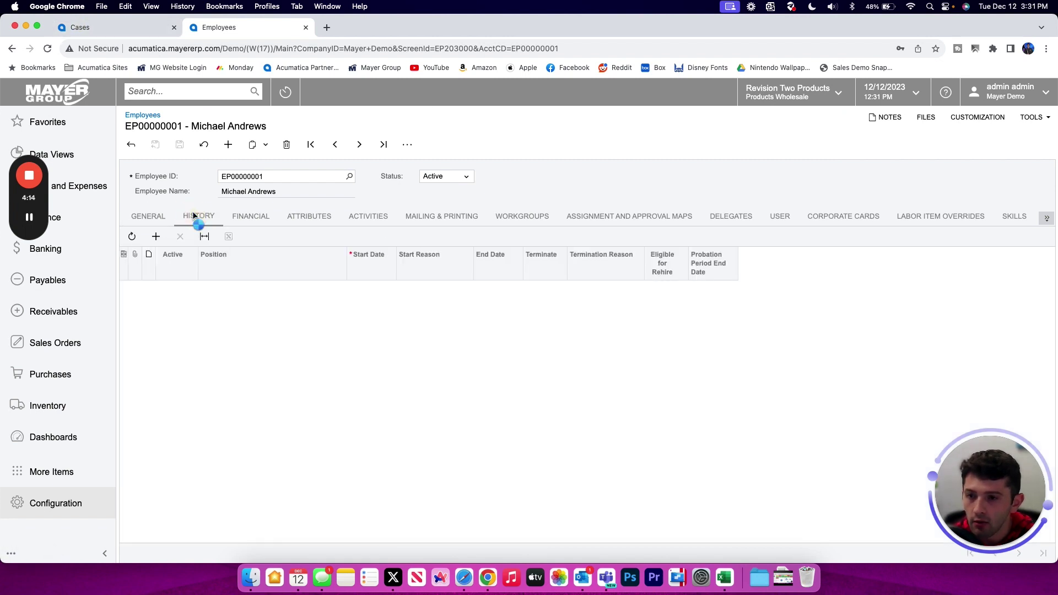
pyautogui.click(250, 216)
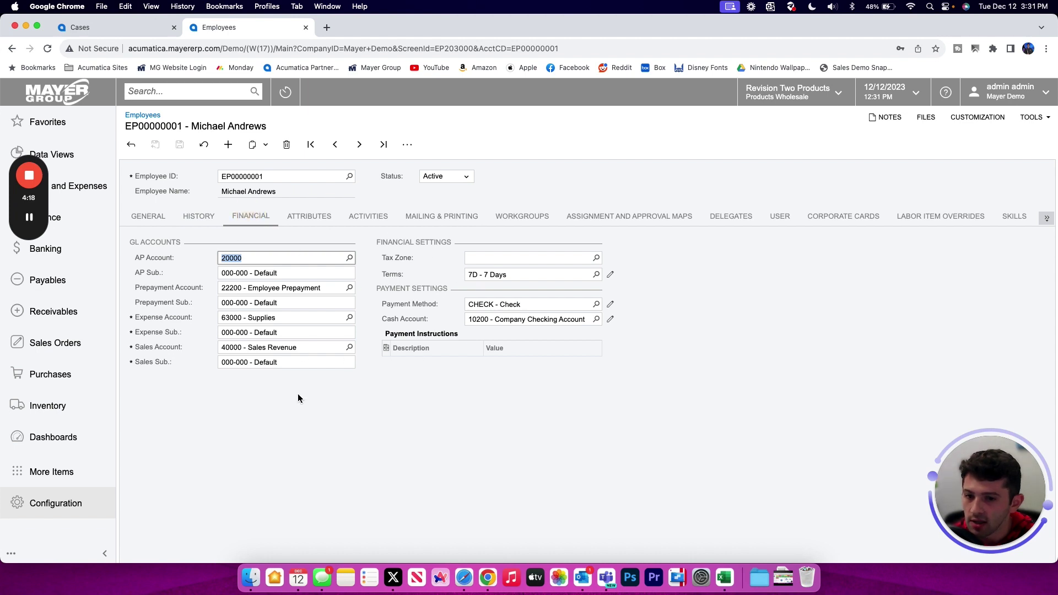
pyautogui.click(308, 219)
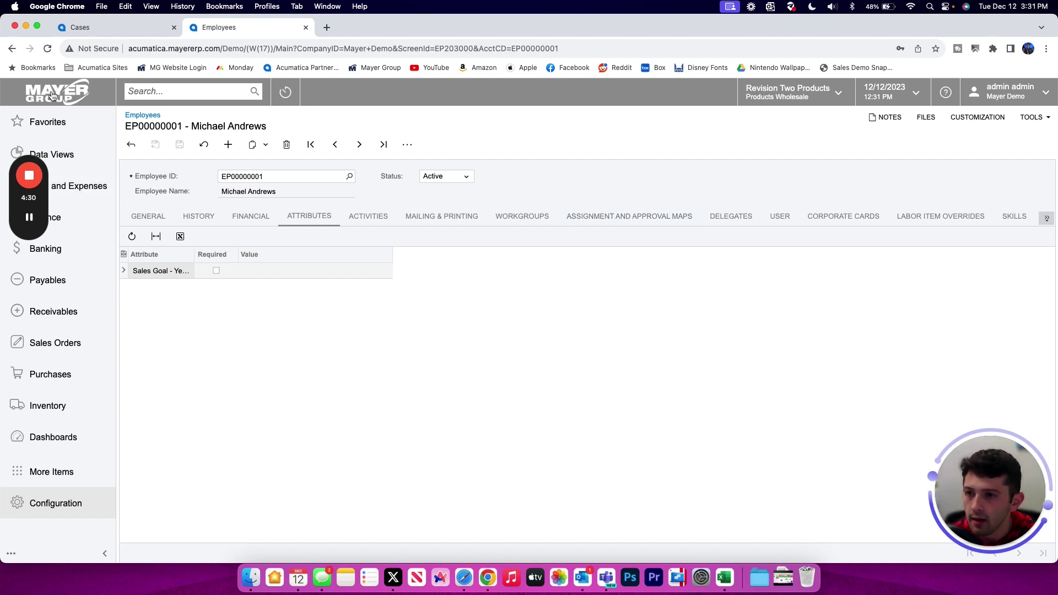
# Step: Search 'users' and load another General Employee user holding the Administrator and BRANCH HQ roles
pyautogui.click(139, 92)
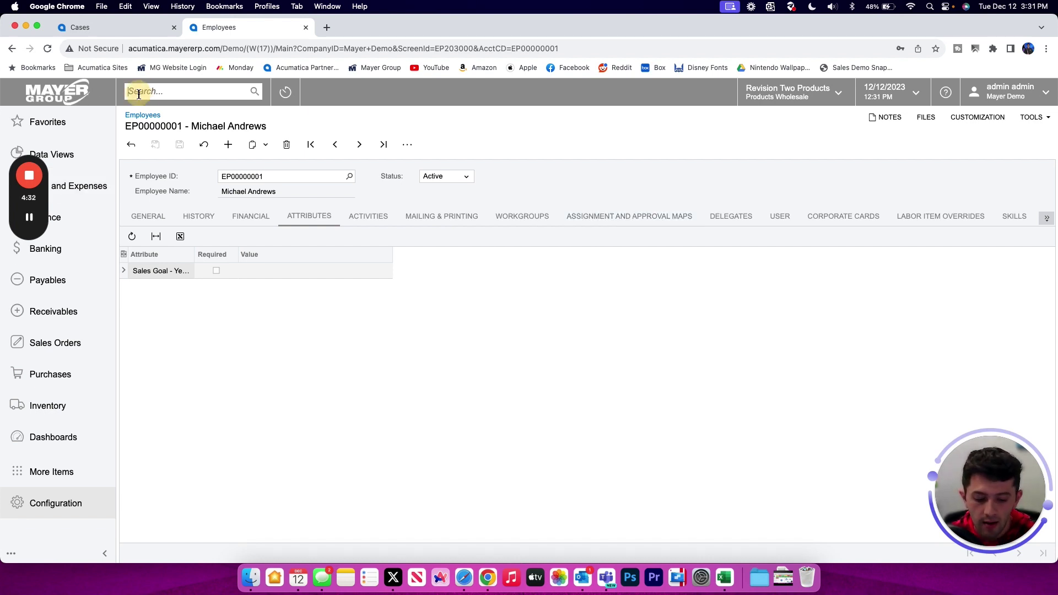
pyautogui.write('users')
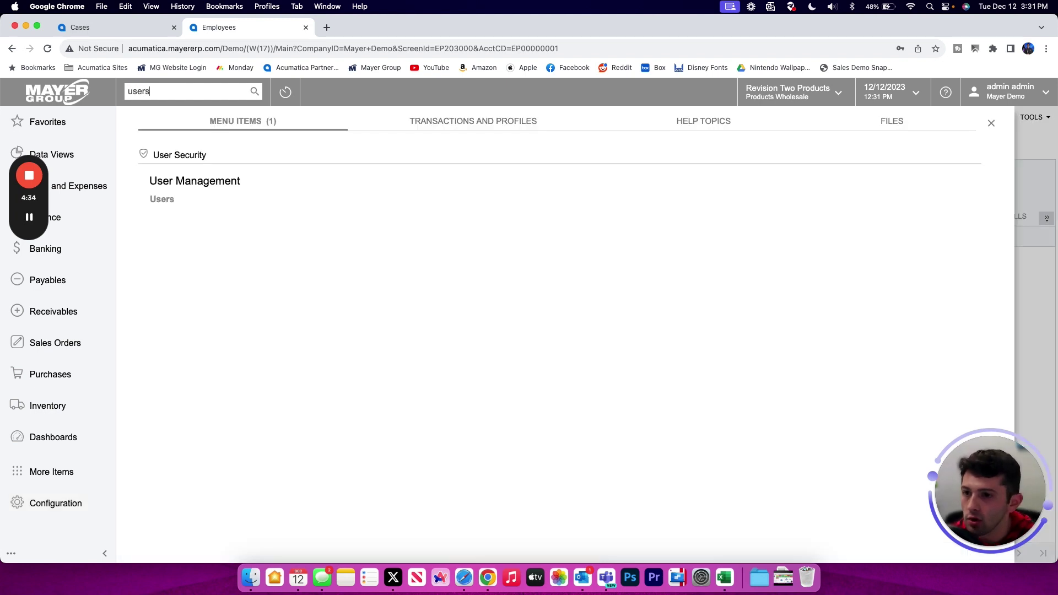
pyautogui.click(196, 198)
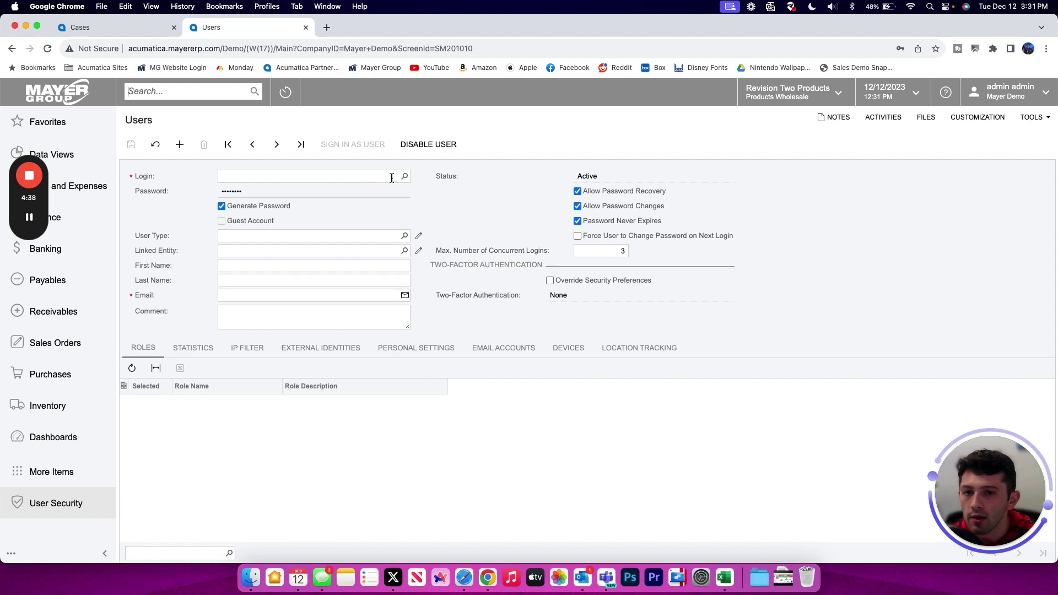
pyautogui.click(405, 176)
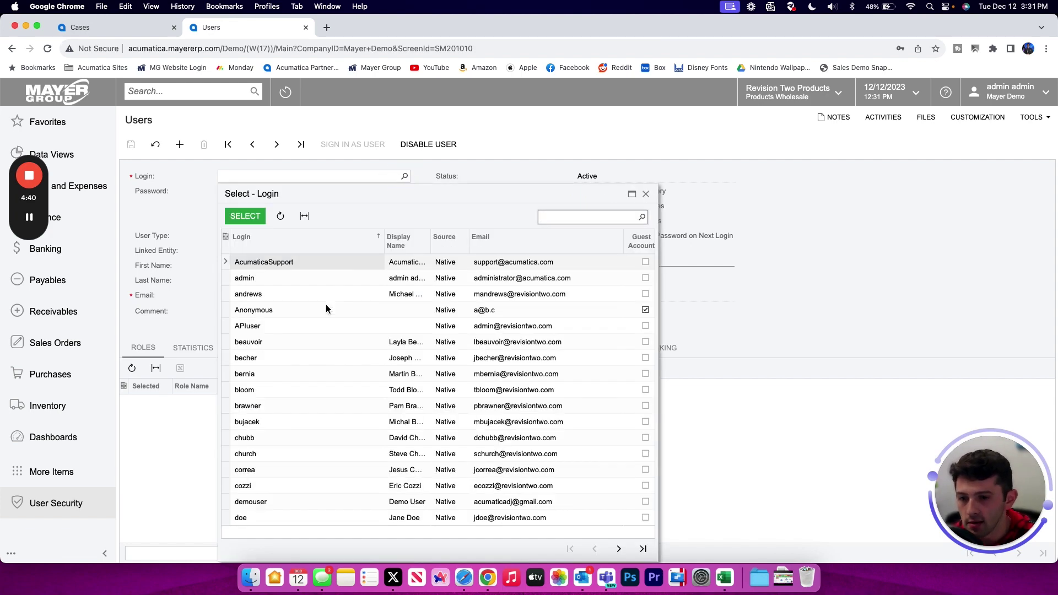
pyautogui.doubleClick(320, 358)
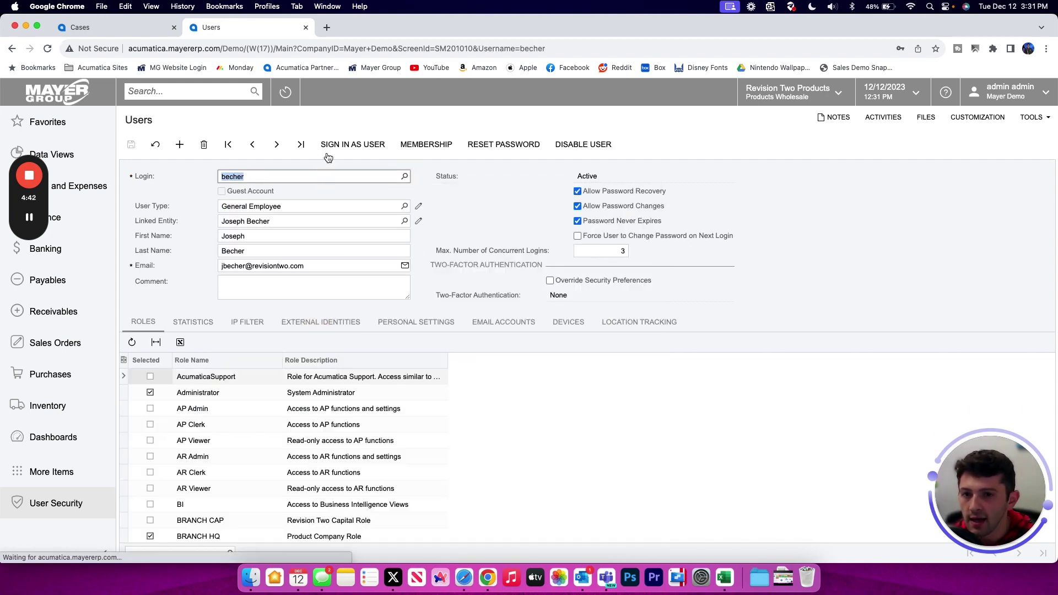